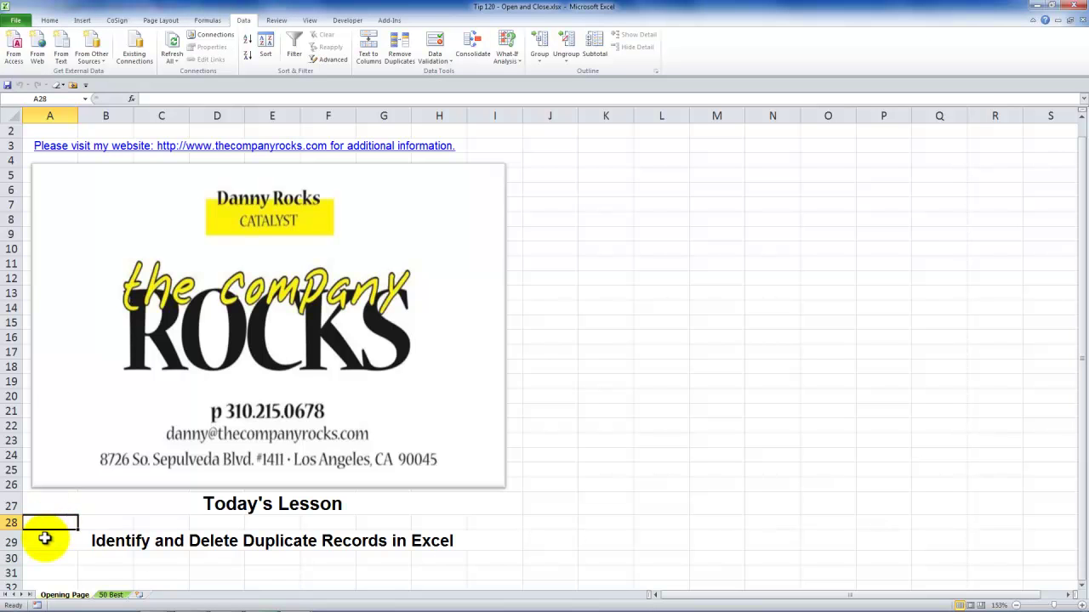
- Switch to the Tip 120 - Identify and Remove Duplicate Entries workbook and examine the repeated invoice numbers 101 and 105 with their customers
click(45, 540)
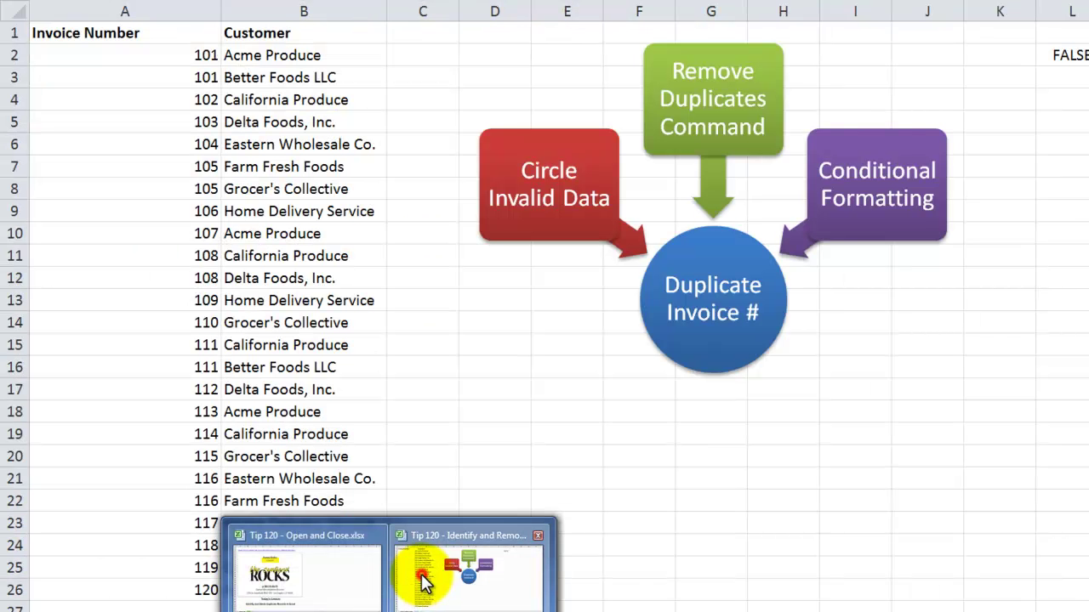
click(420, 583)
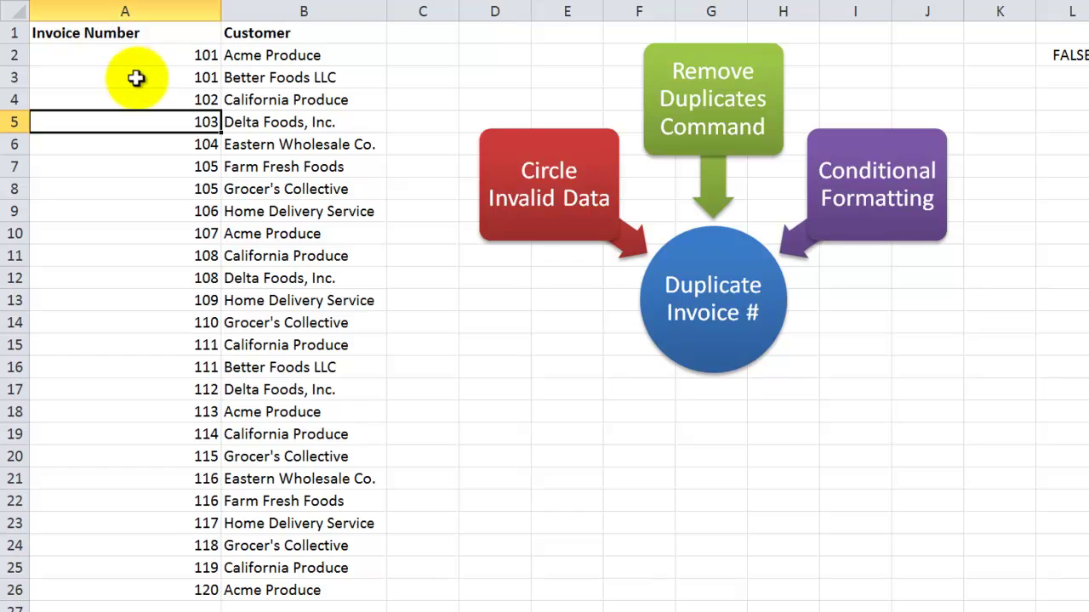
click(153, 53)
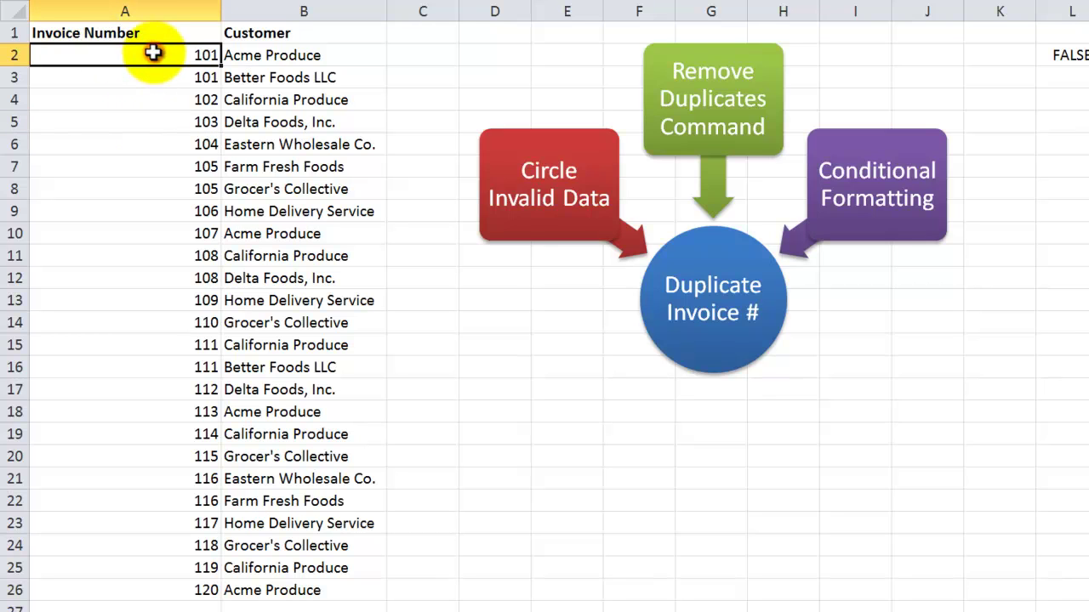
mouse_move(158, 50)
mouse_down()
mouse_move(248, 49)
mouse_move(250, 76)
mouse_up()
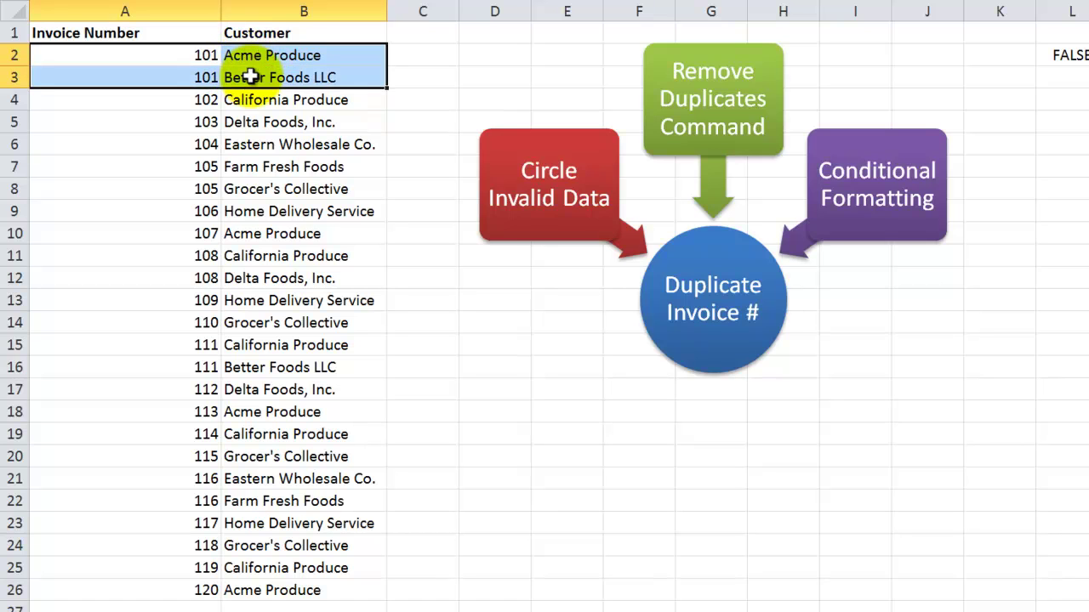
drag(207, 170, 269, 180)
drag(195, 169, 196, 180)
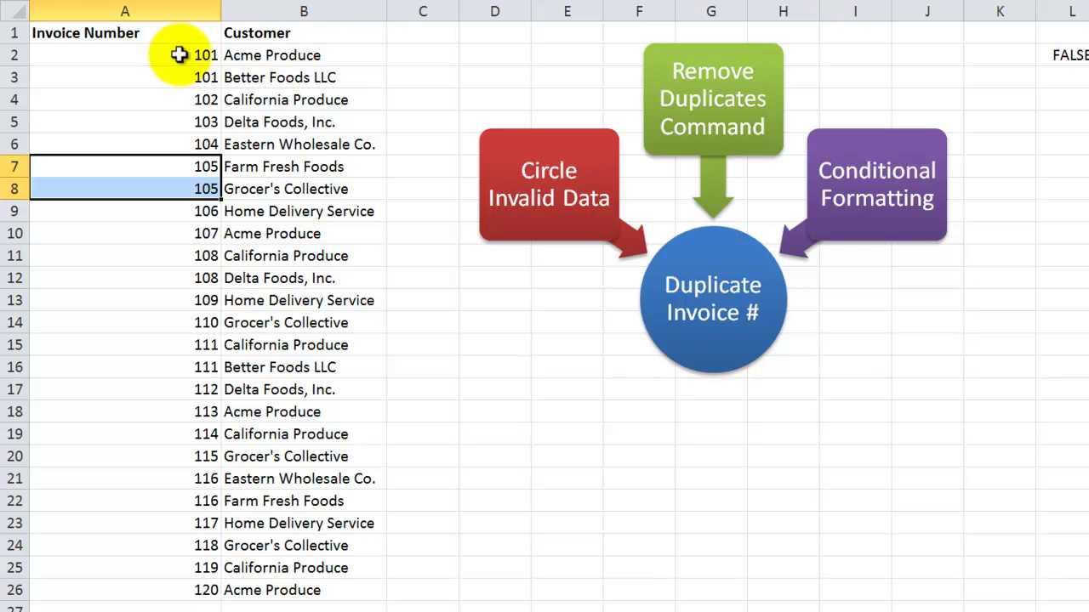
- Circle the invalid data among the invoice numbers in A2:A26
drag(178, 54, 170, 384)
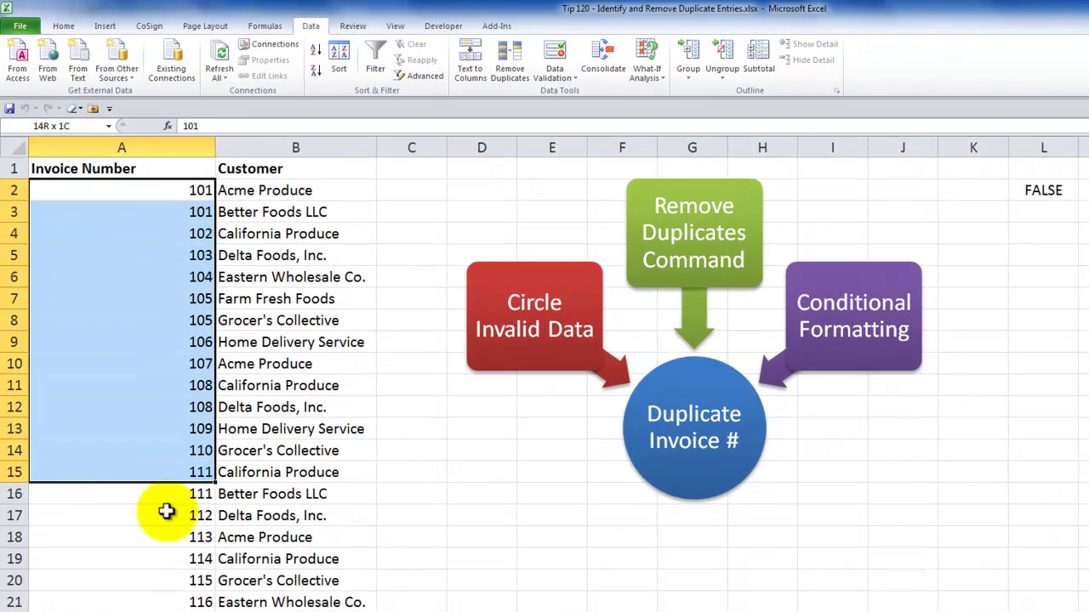
drag(165, 511, 166, 611)
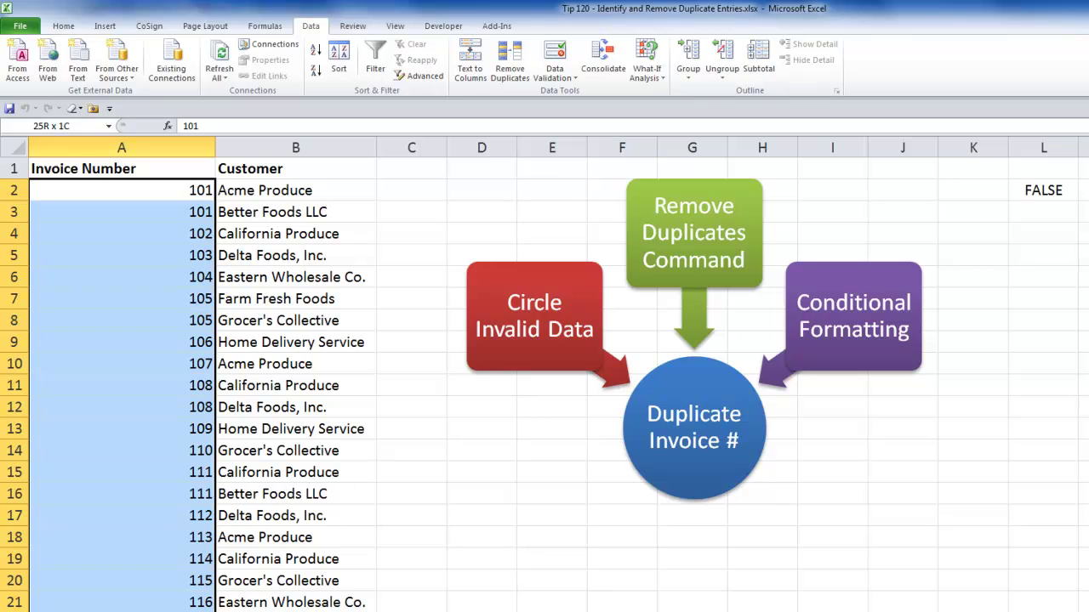
drag(166, 611, 165, 611)
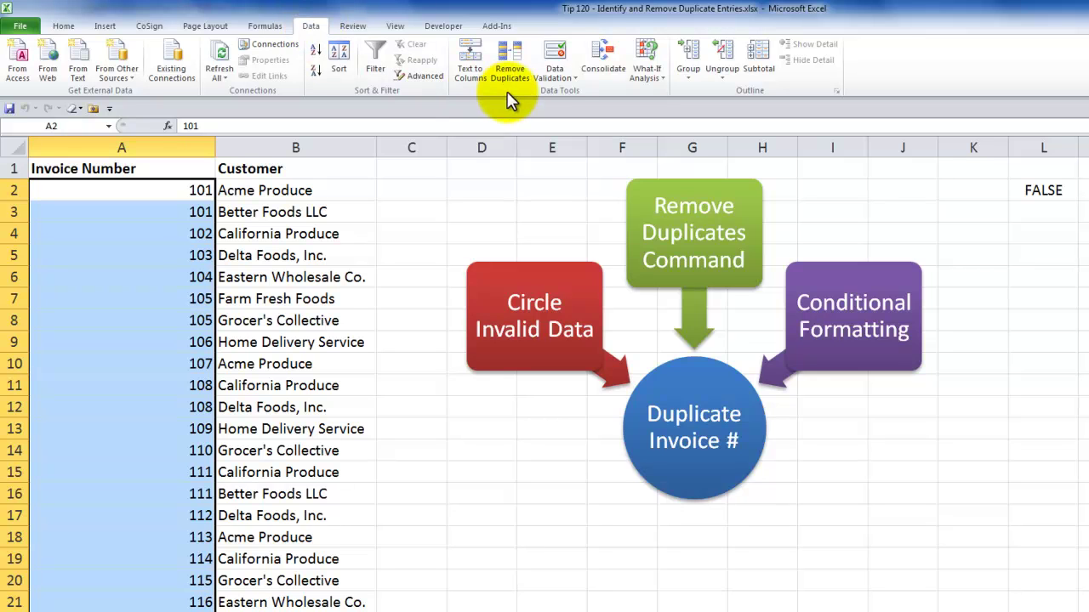
click(571, 76)
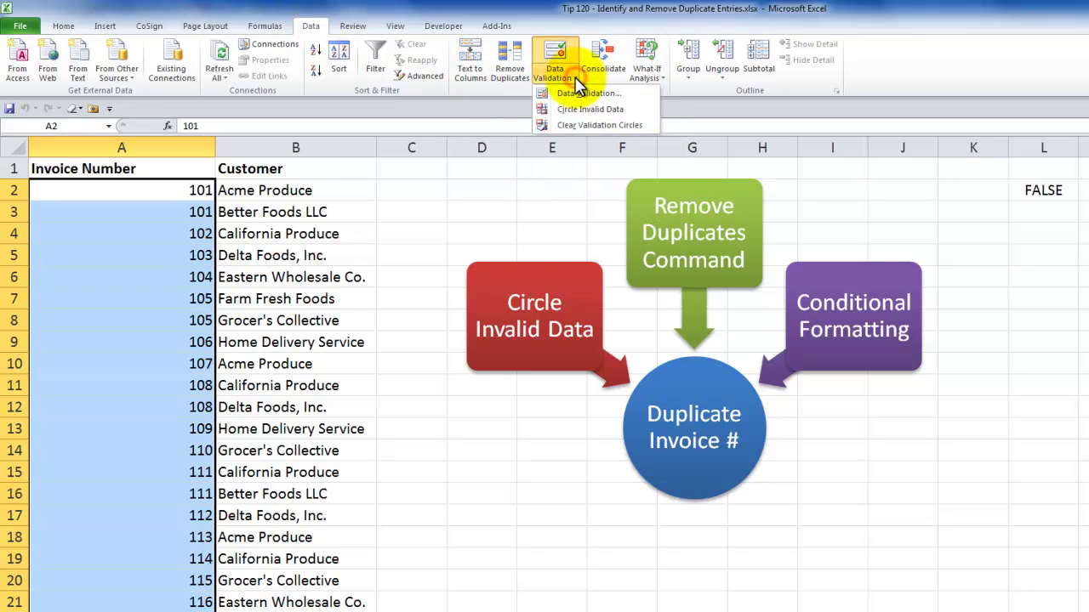
click(577, 108)
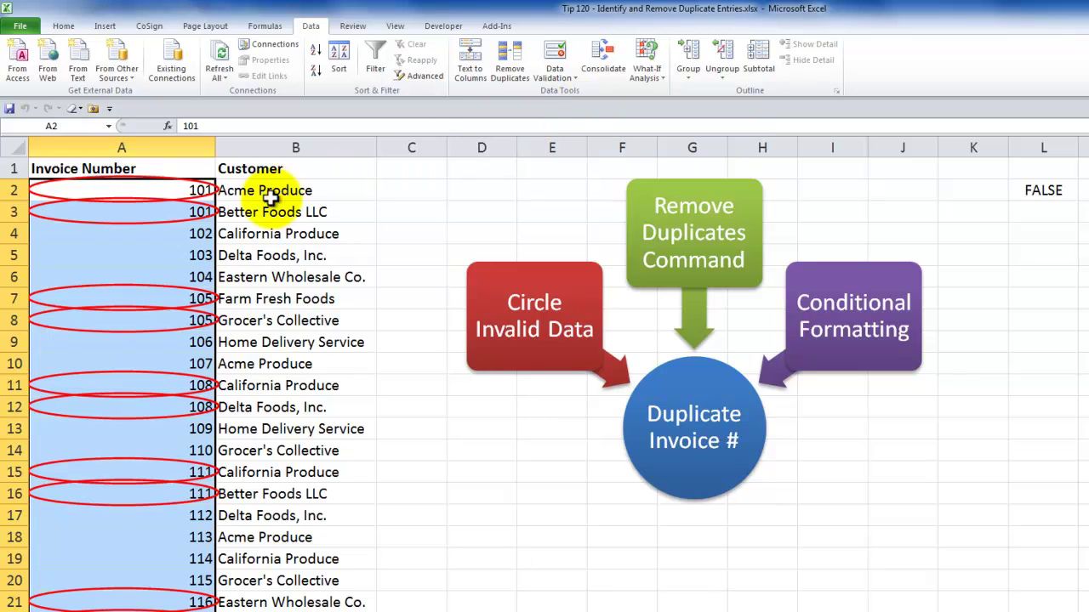
- Inspect the circled invoice numbers and clear the validation circles from the sheet
click(153, 237)
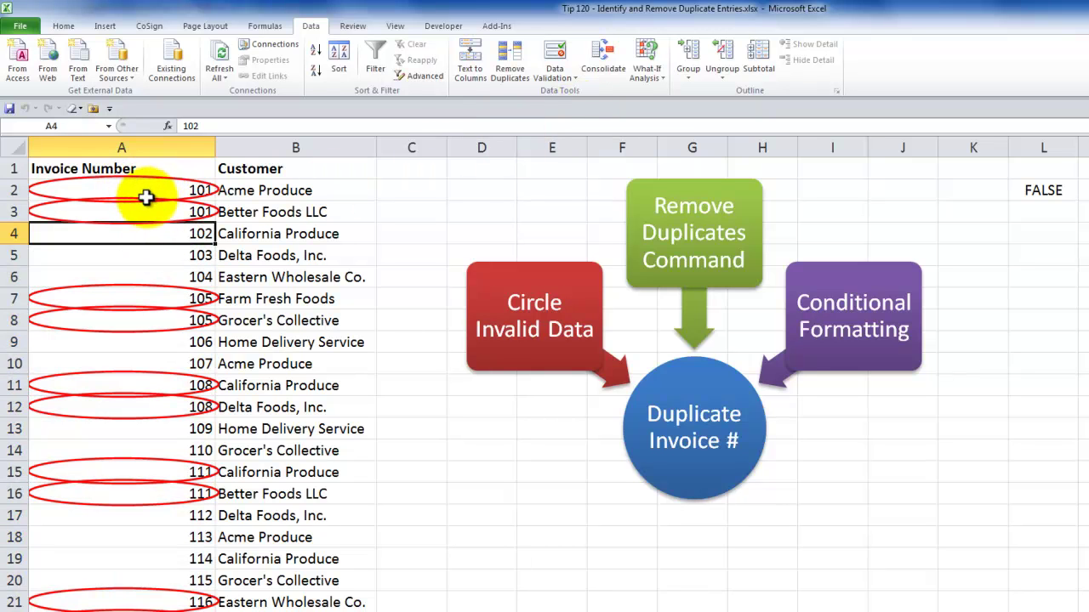
click(254, 214)
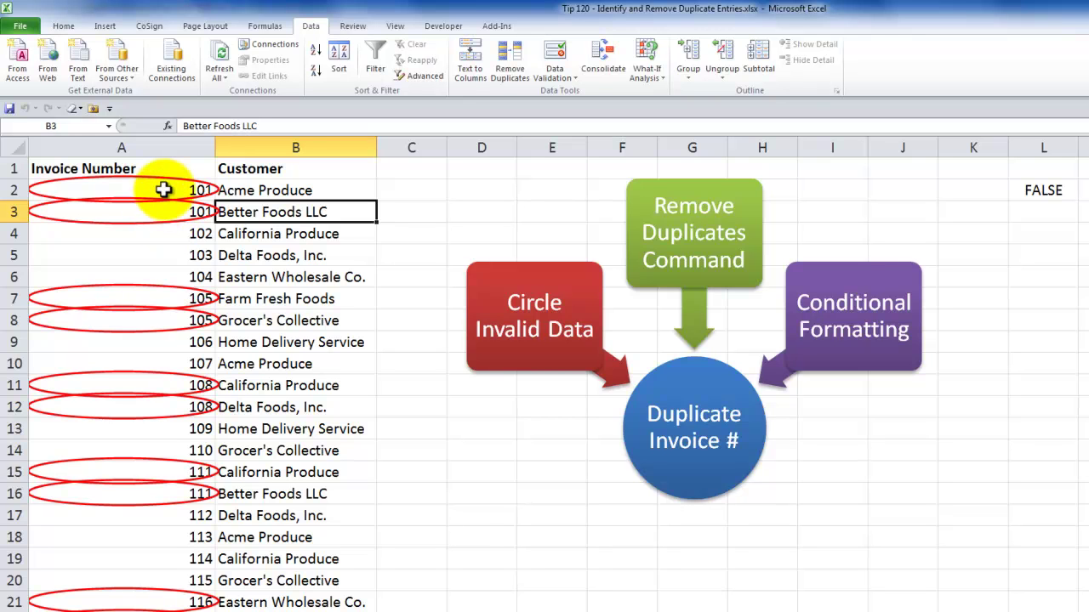
click(571, 77)
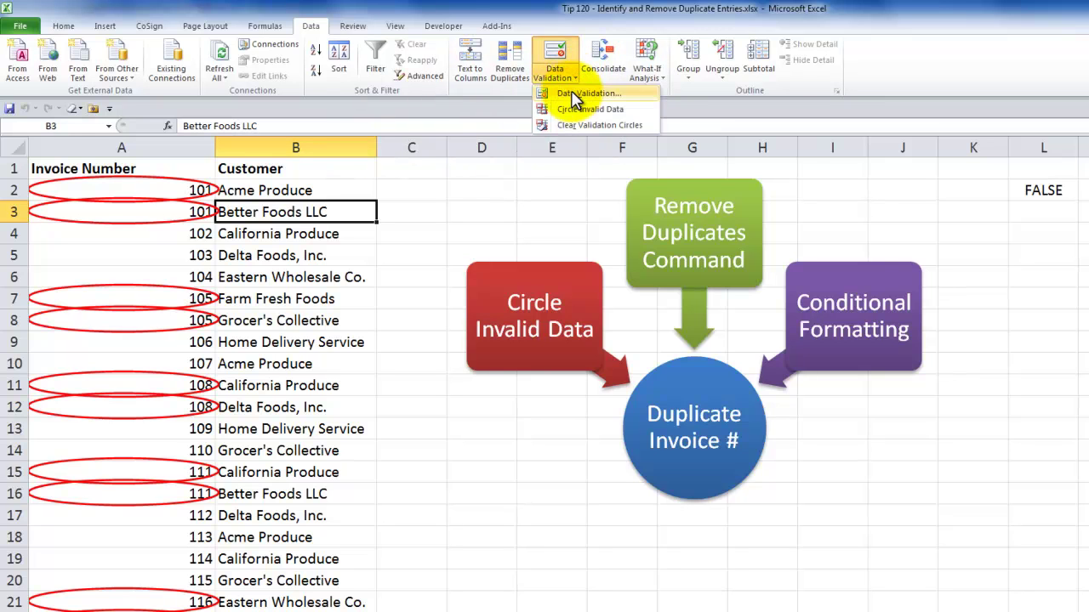
click(573, 125)
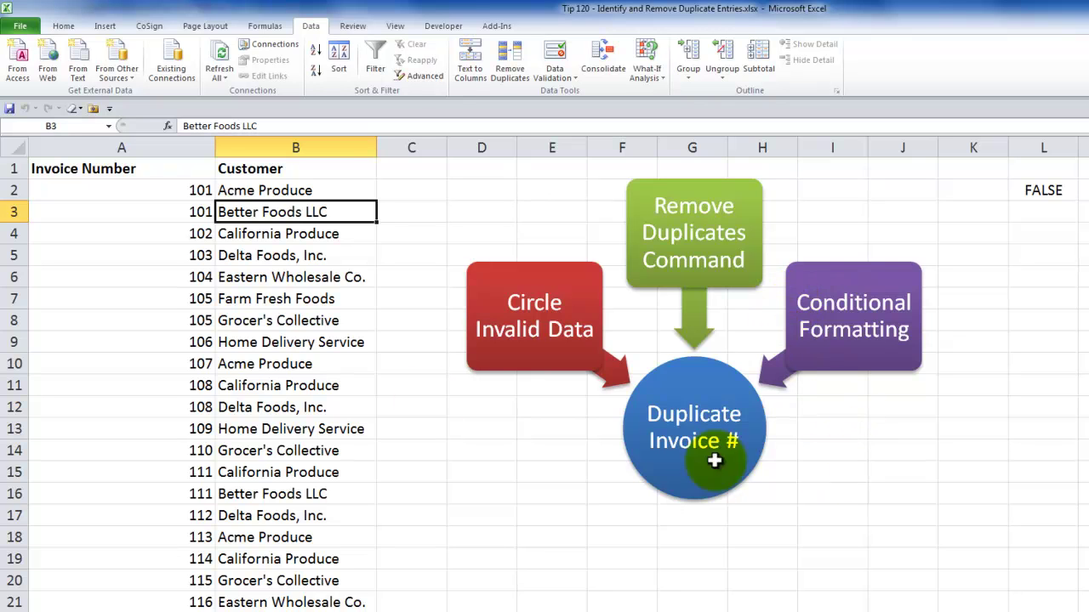
- Start a Duplicate Values conditional formatting rule for the invoice numbers in A2:A26, moving its dialog beside the invoice column
click(129, 190)
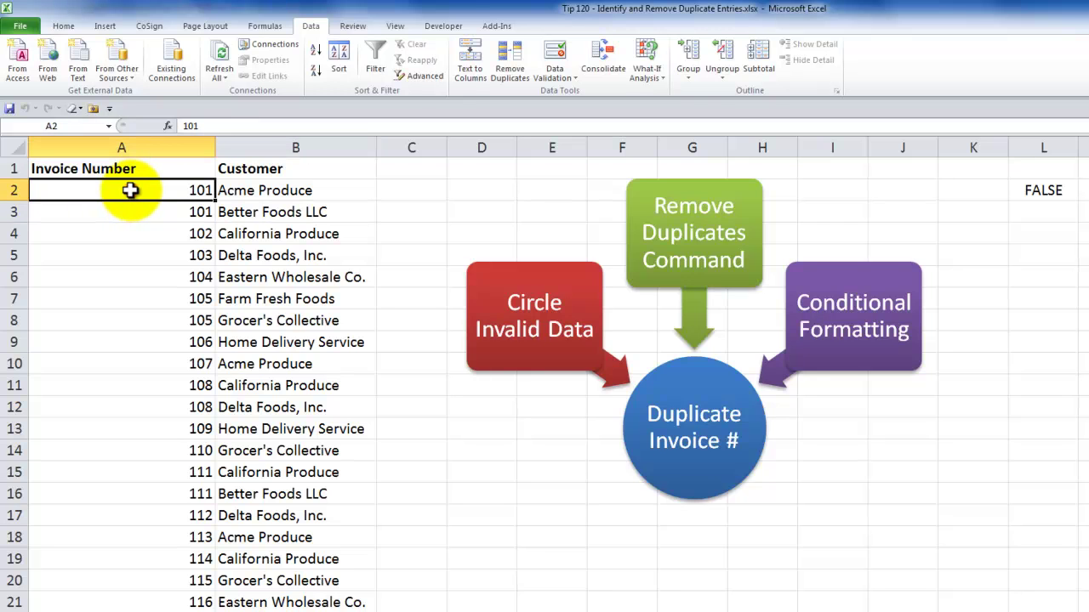
drag(129, 189, 129, 611)
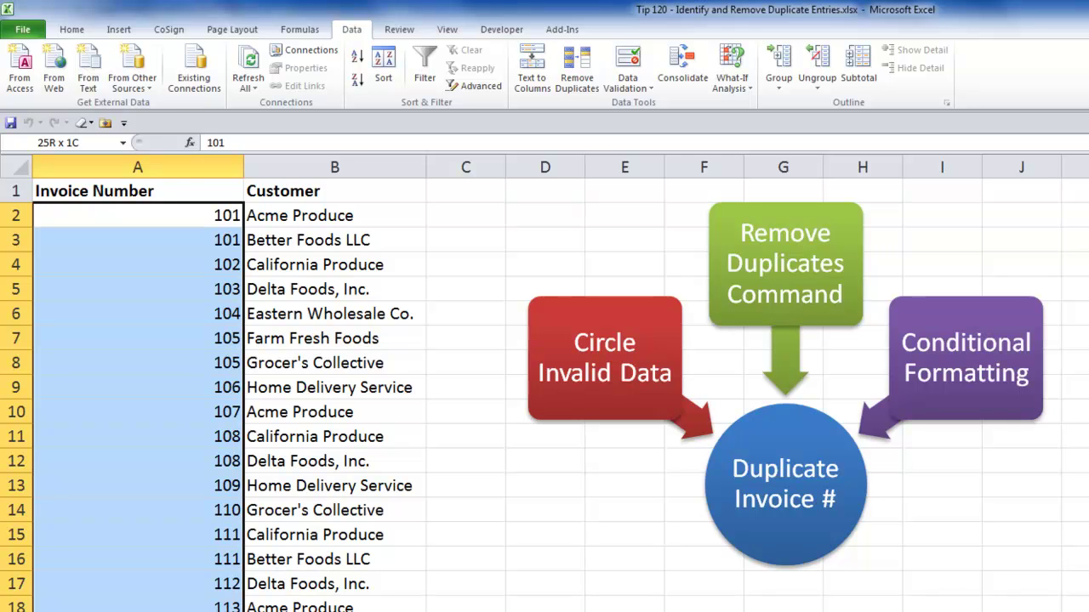
drag(128, 611, 129, 611)
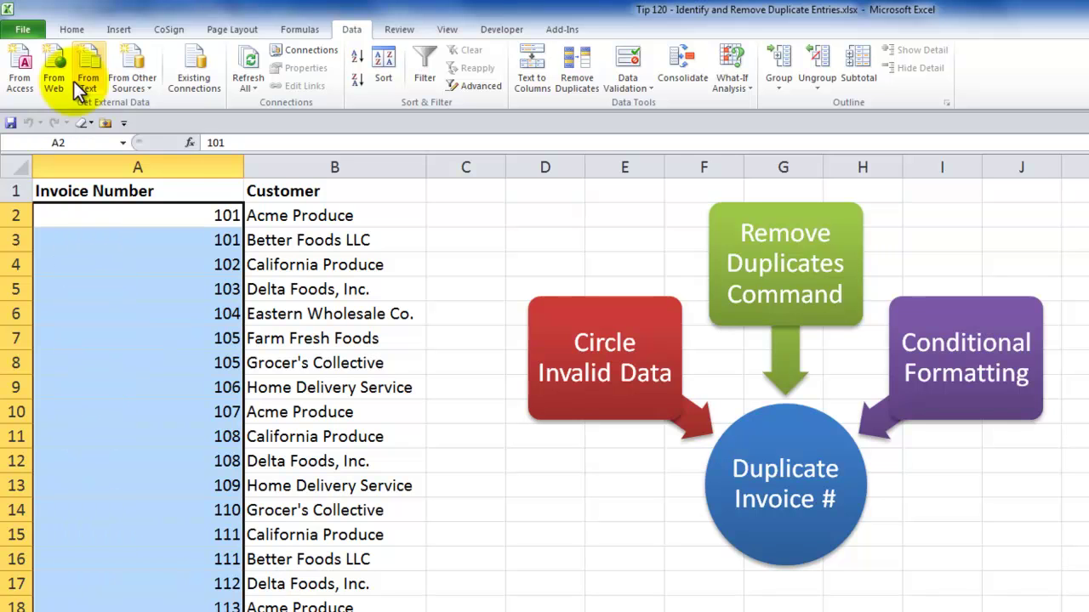
click(72, 29)
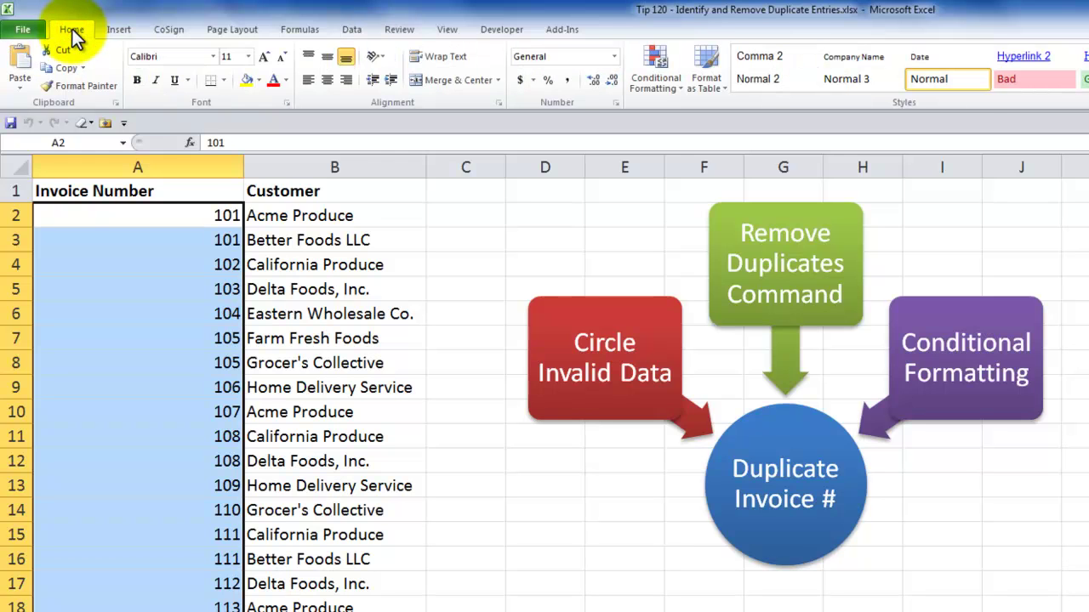
click(655, 71)
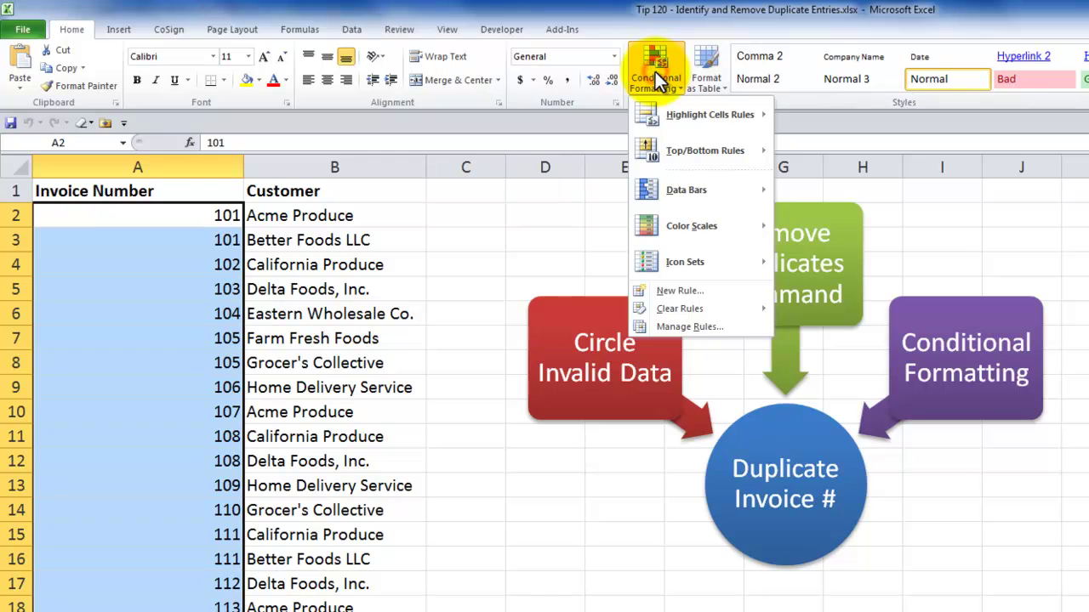
mouse_move(668, 116)
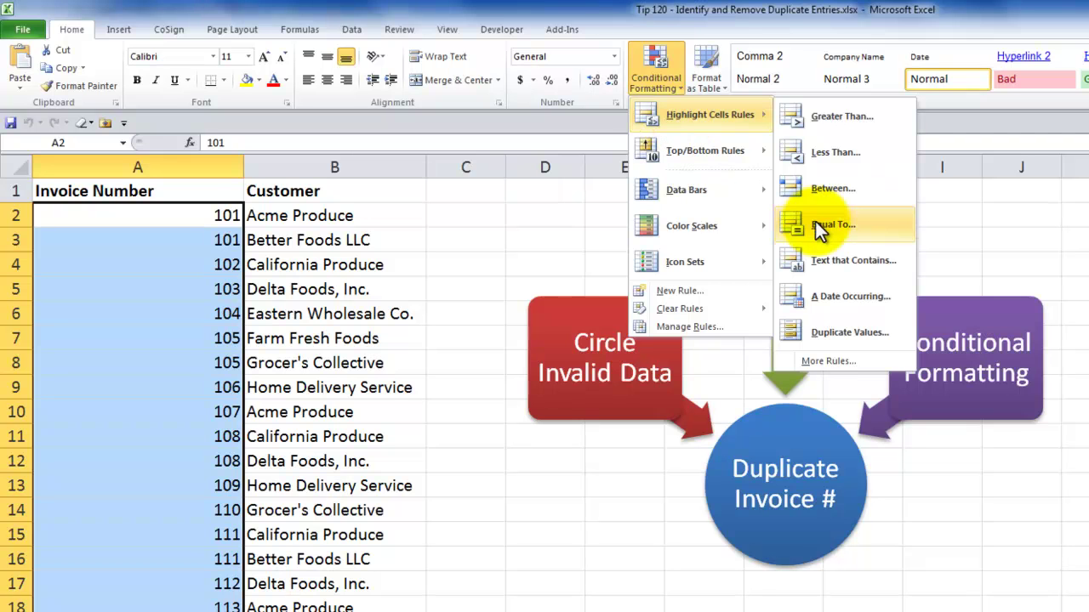
click(846, 331)
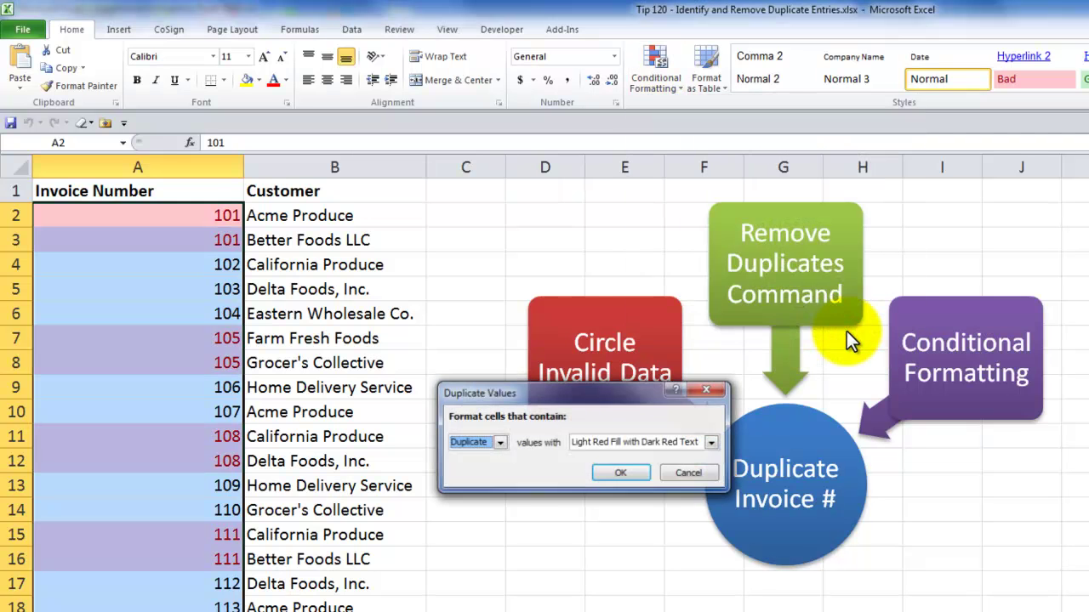
drag(554, 387, 379, 192)
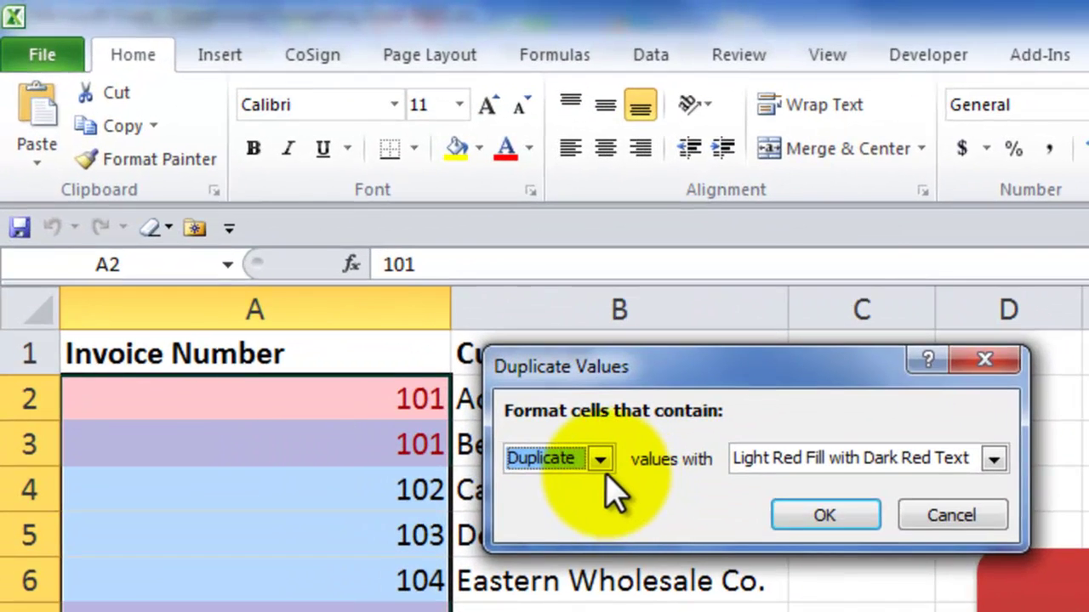
- Preview the rule with Unique values and return it to Duplicate values
click(577, 441)
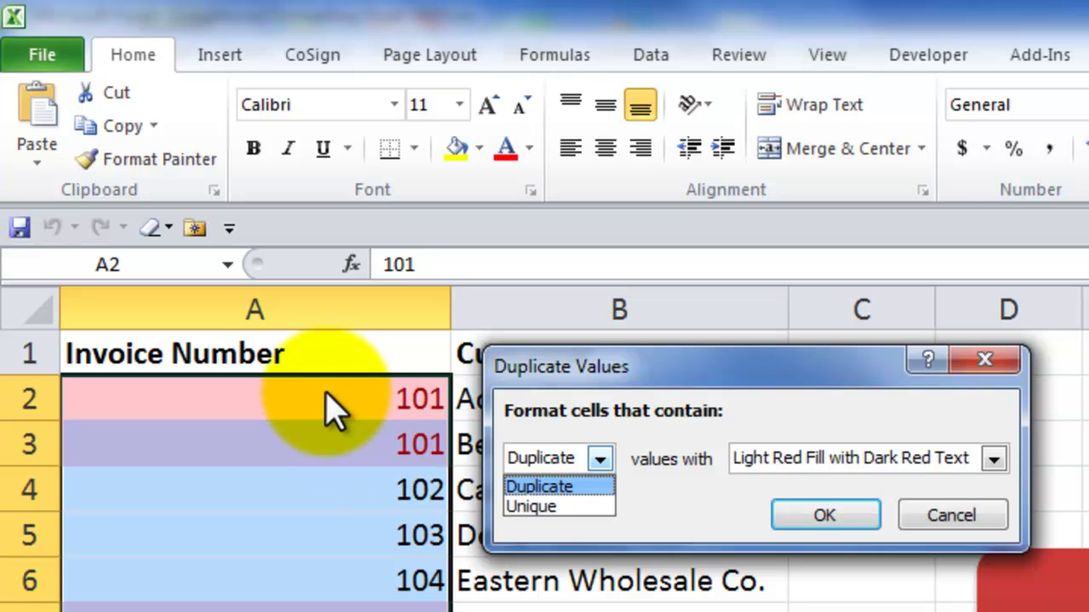
click(521, 507)
click(599, 460)
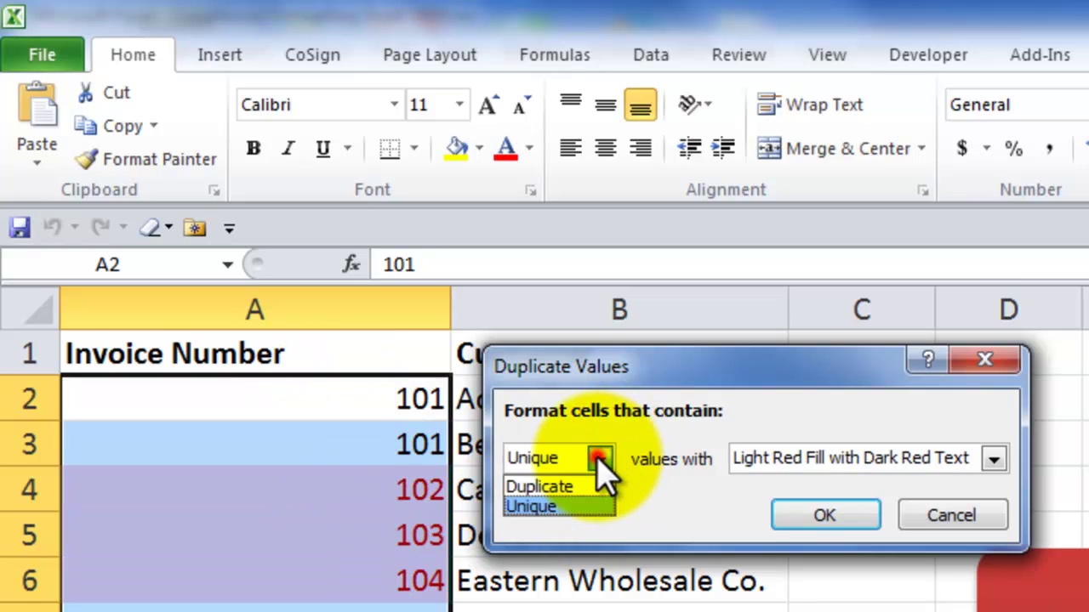
click(545, 487)
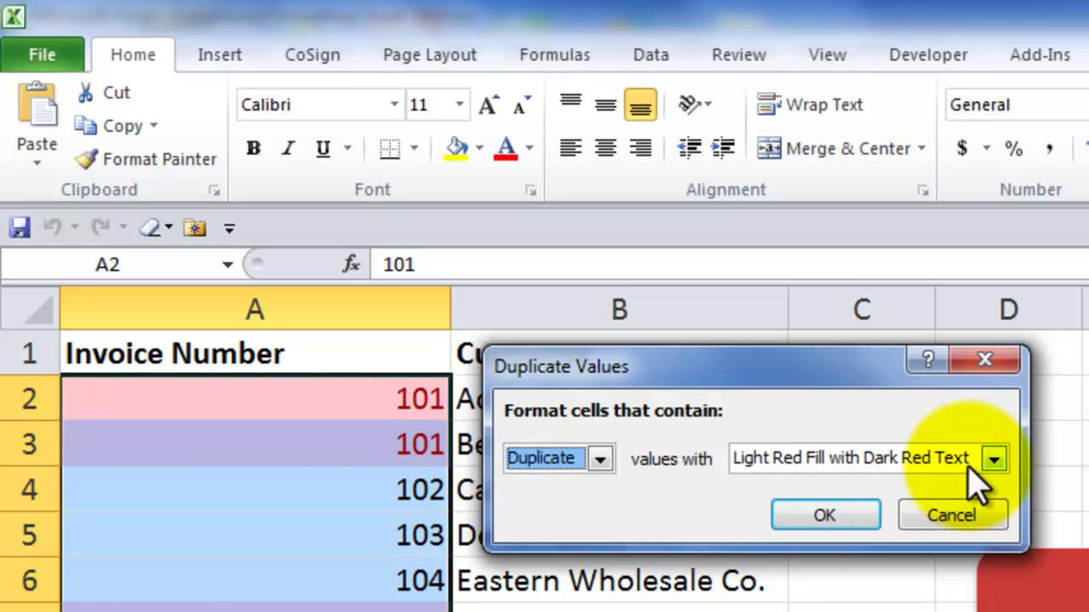
- Set the duplicate values format to Green Fill with Dark Green Text and apply the rule
click(993, 459)
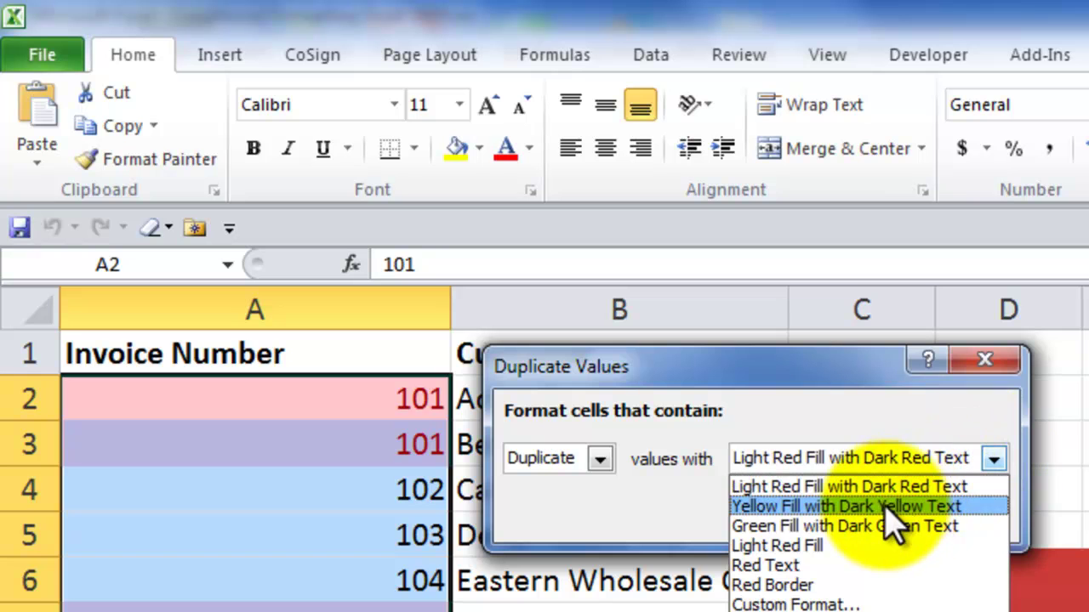
click(875, 526)
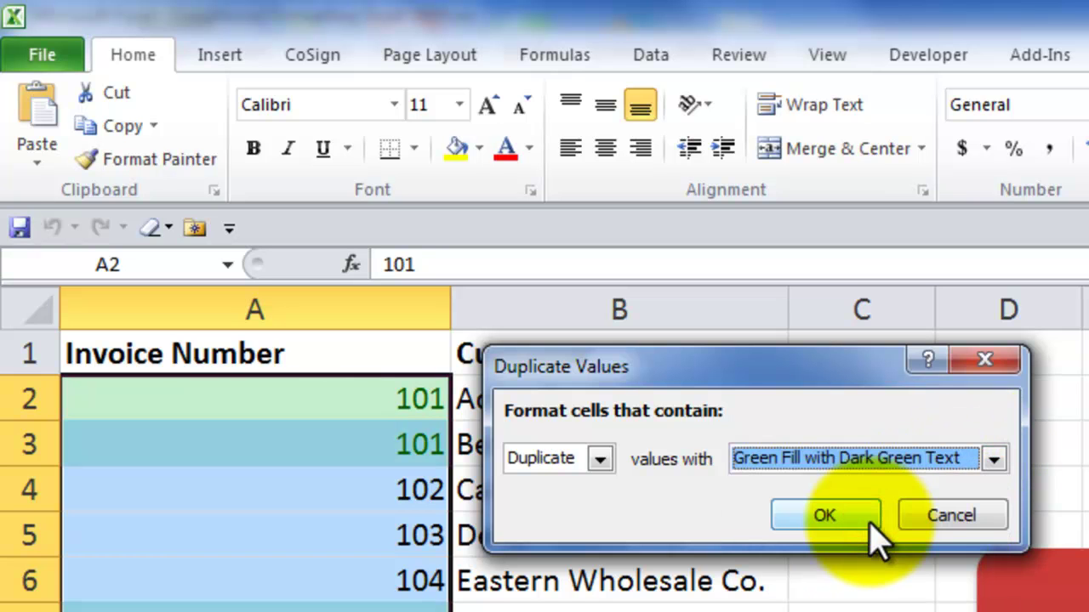
click(812, 524)
click(568, 534)
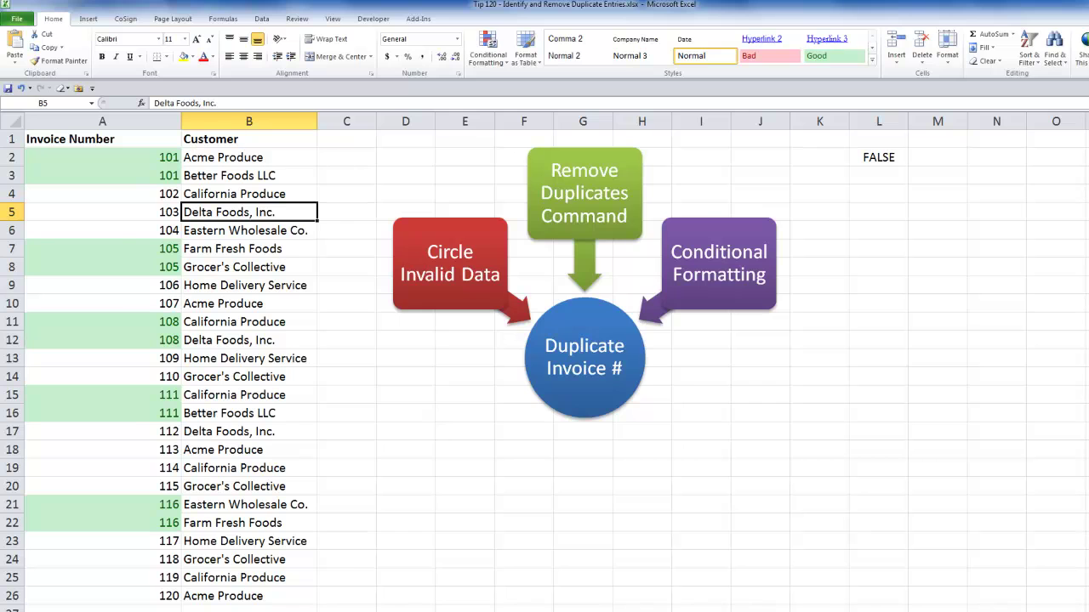
- Switch to Conditional Formatting Excel 2003.xls in Excel 2003 and open the conditional formatting settings for the invoice numbers in A2:A26
click(226, 606)
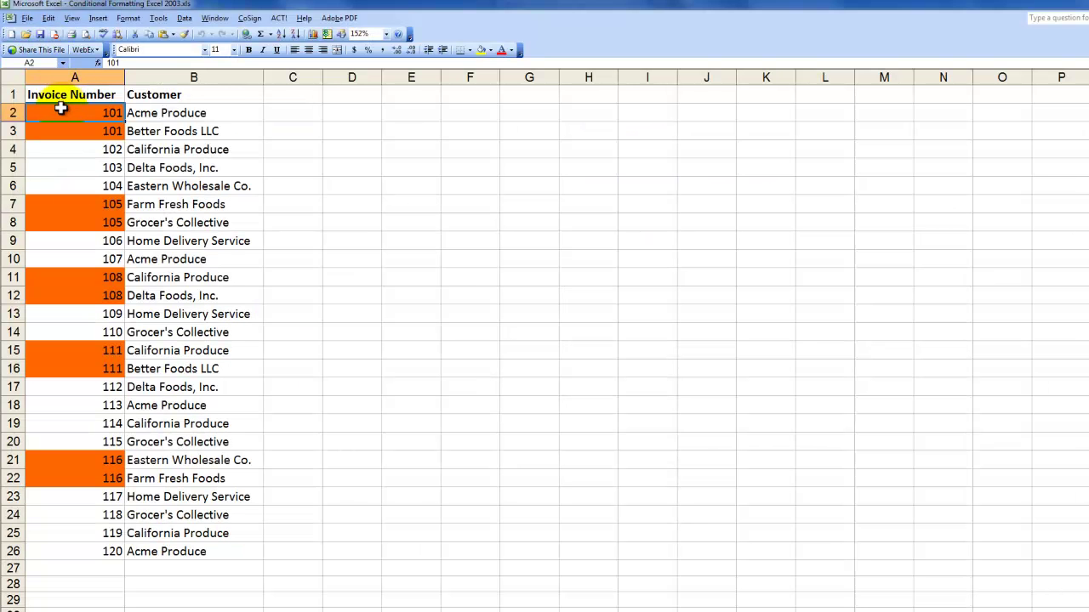
drag(56, 107, 48, 545)
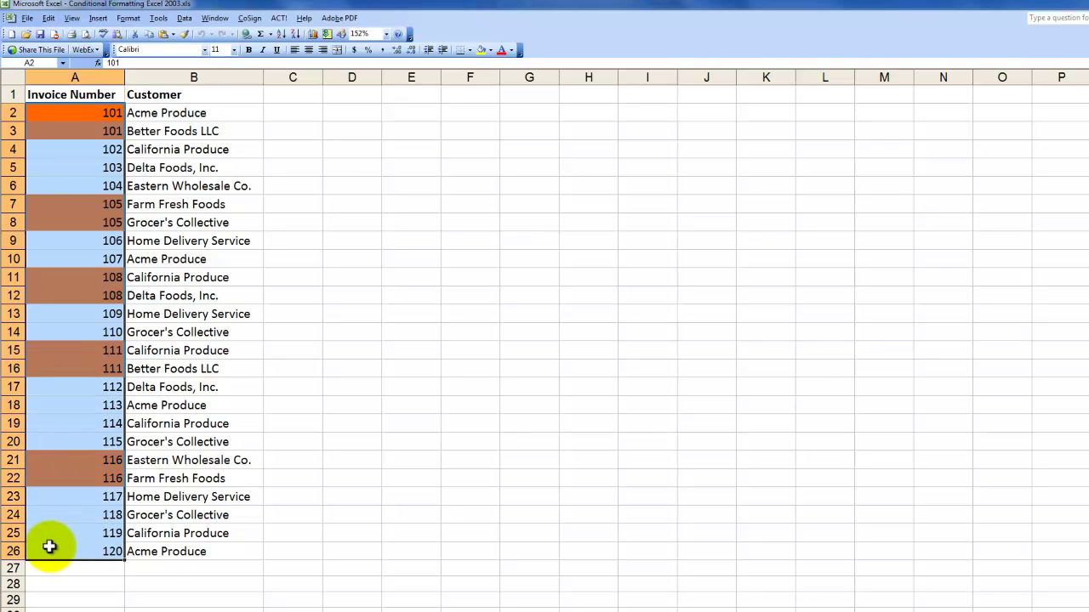
click(127, 19)
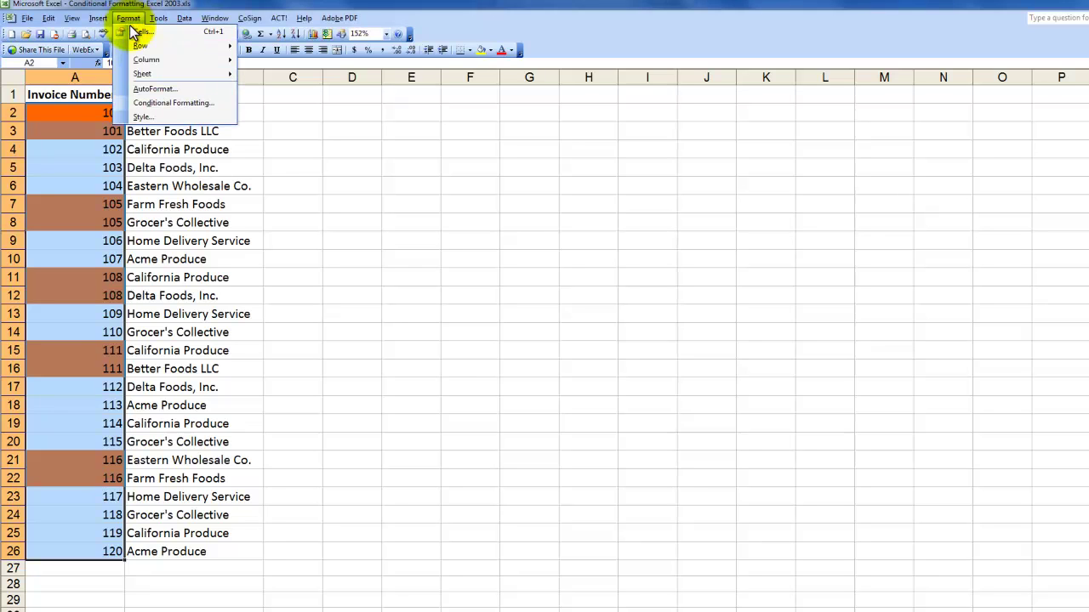
click(150, 104)
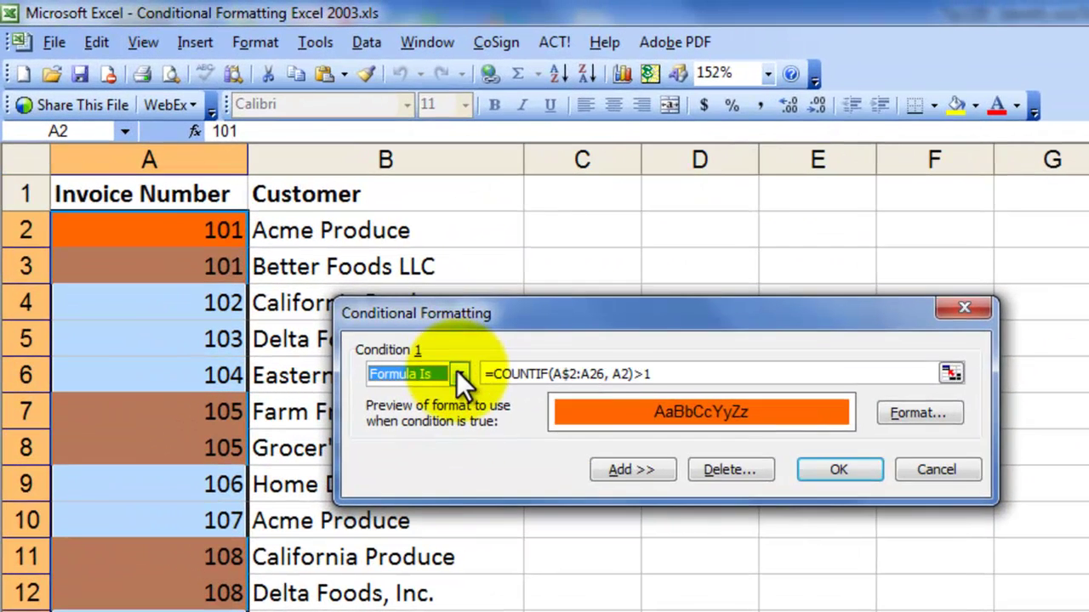
- Review Condition 1's Formula Is type, its COUNTIF formula and its format, and close the conditional formatting settings without changes
click(459, 371)
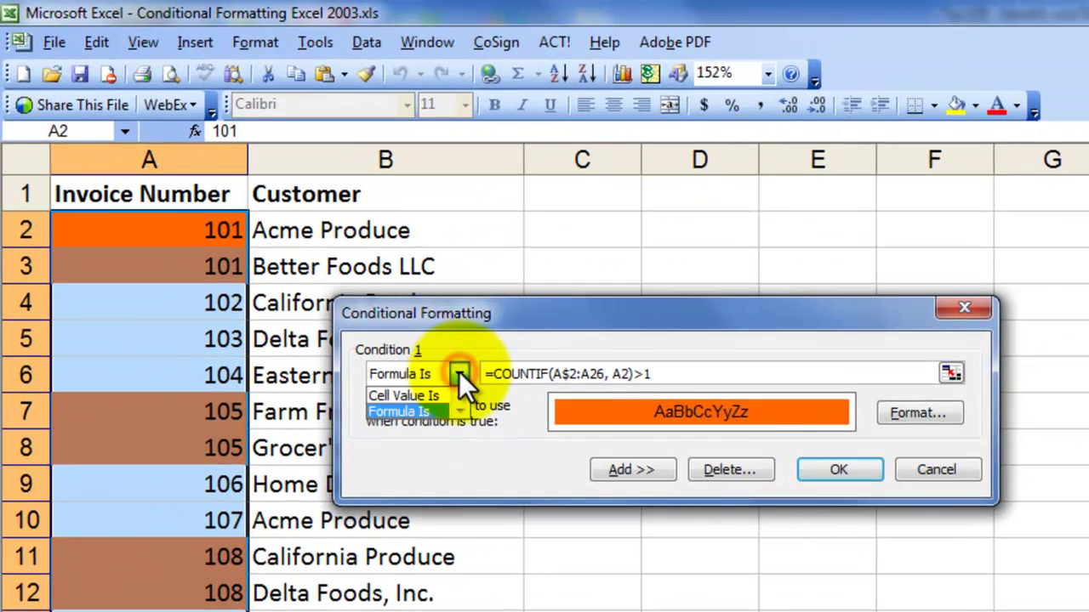
click(426, 413)
click(694, 374)
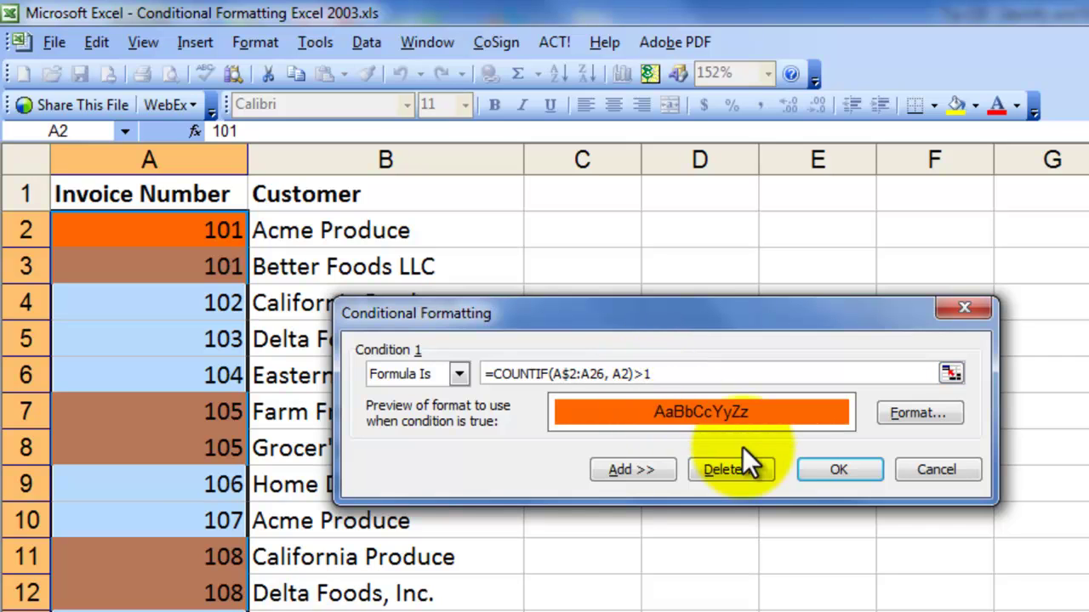
click(921, 476)
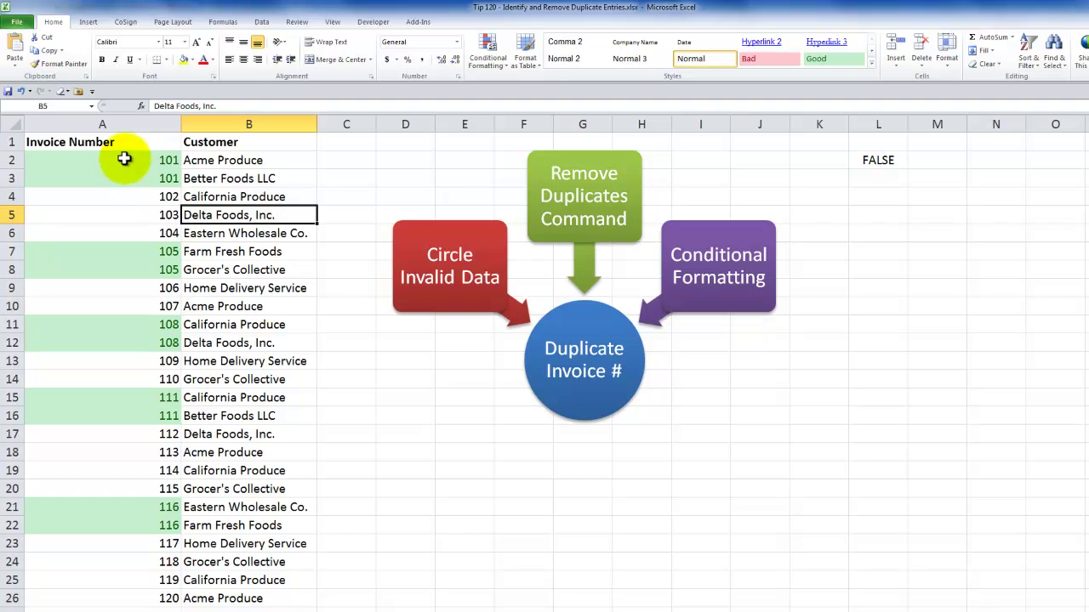
- Clear the conditional formatting rules from the invoice numbers in A2:A26
drag(125, 159, 76, 600)
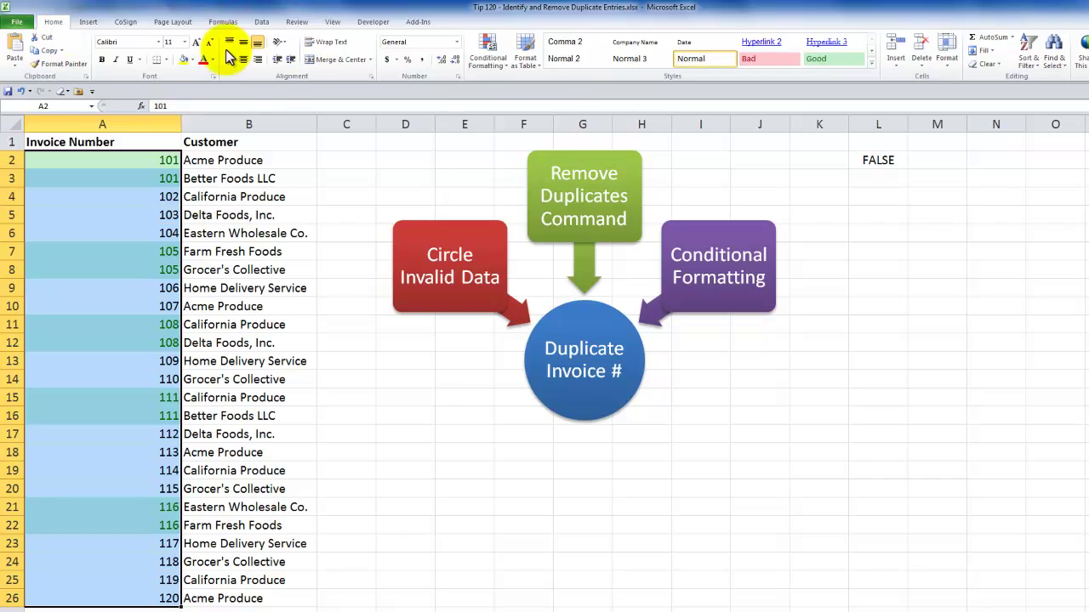
click(483, 55)
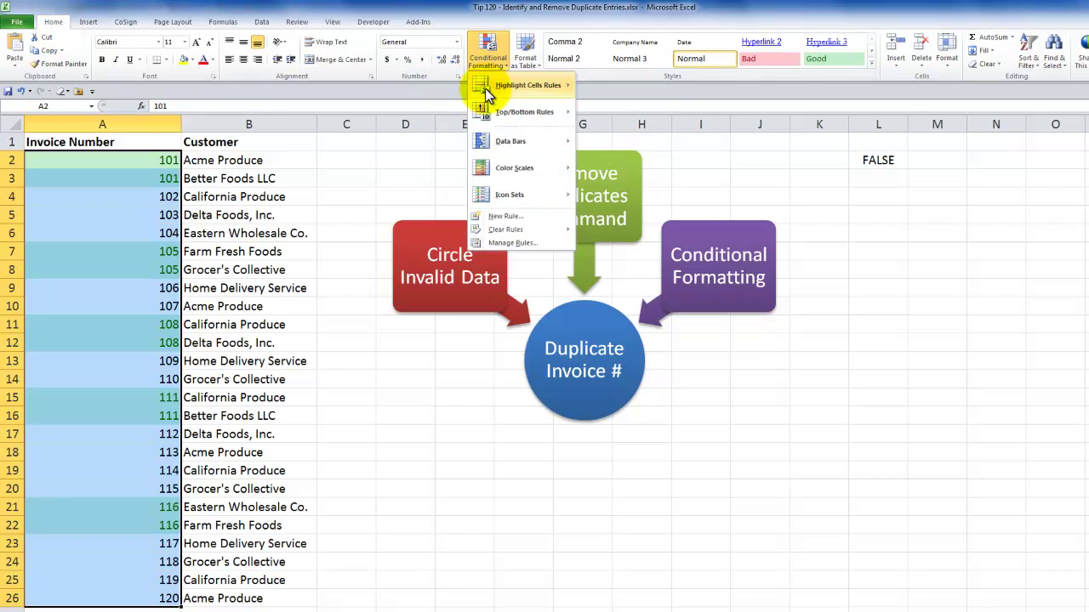
mouse_move(526, 235)
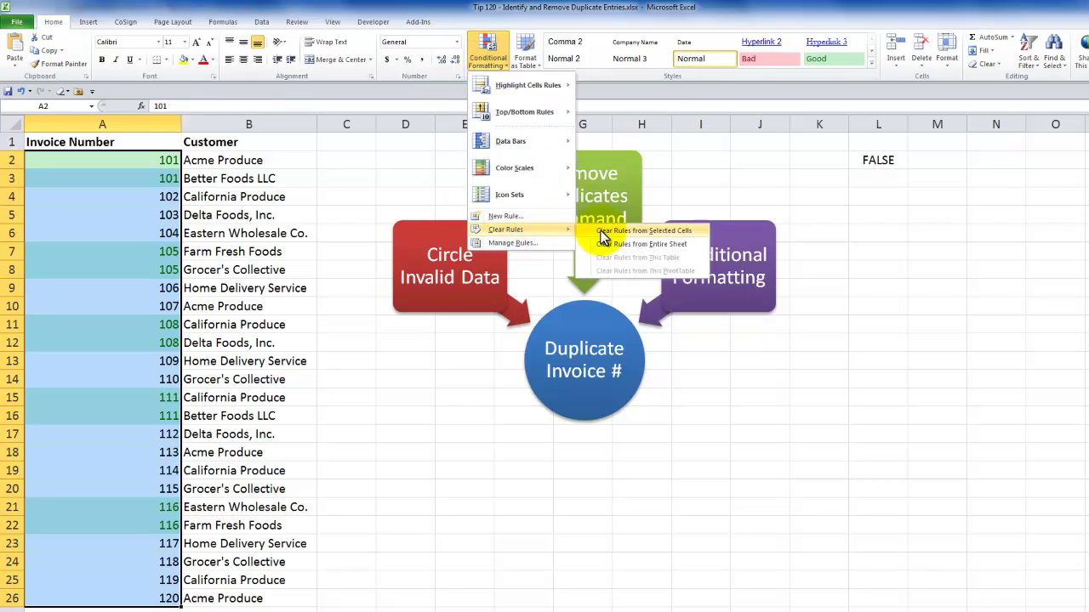
click(633, 230)
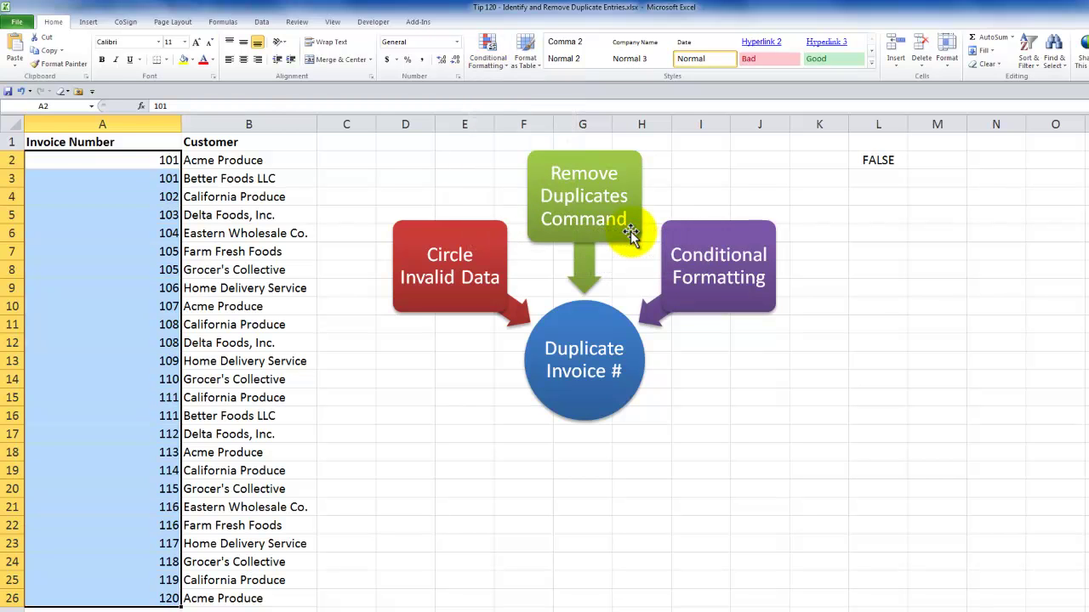
- Circle the invalid entries in the Invoice Number column and clear the validation circles again
click(104, 161)
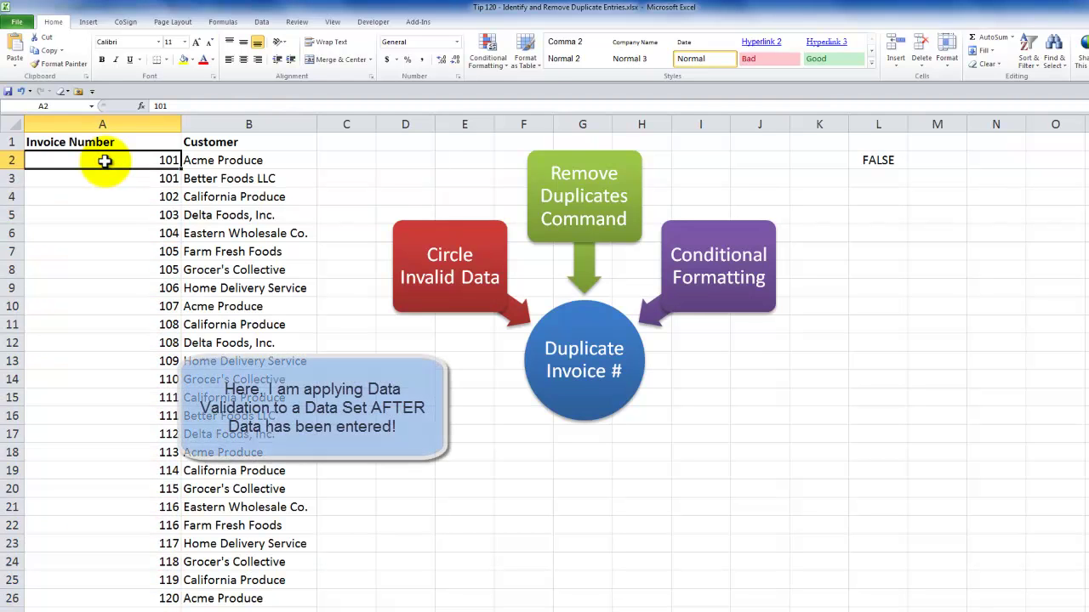
drag(104, 161, 104, 170)
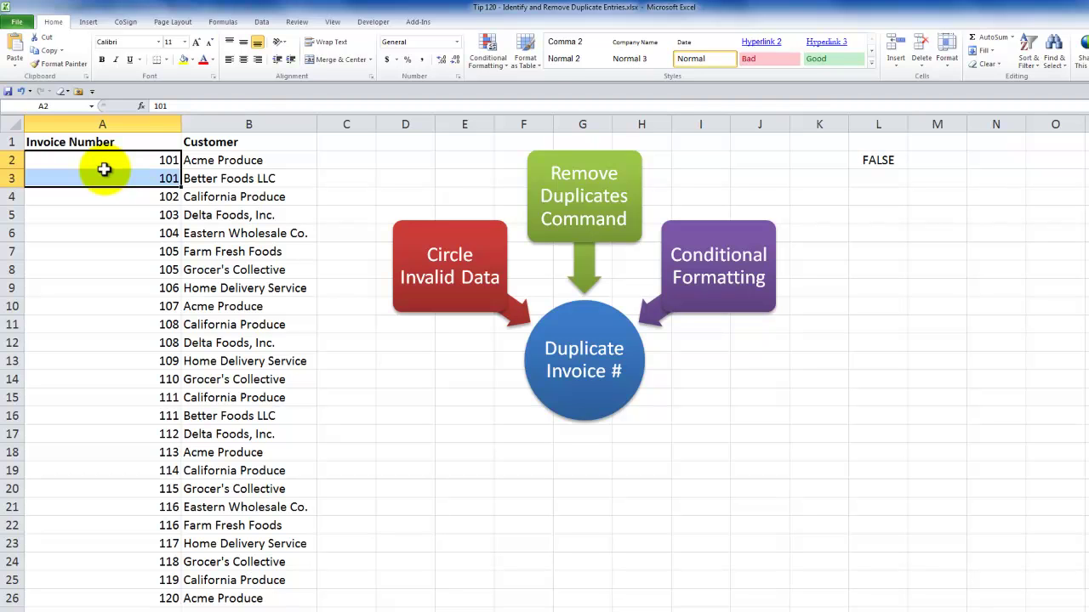
click(97, 195)
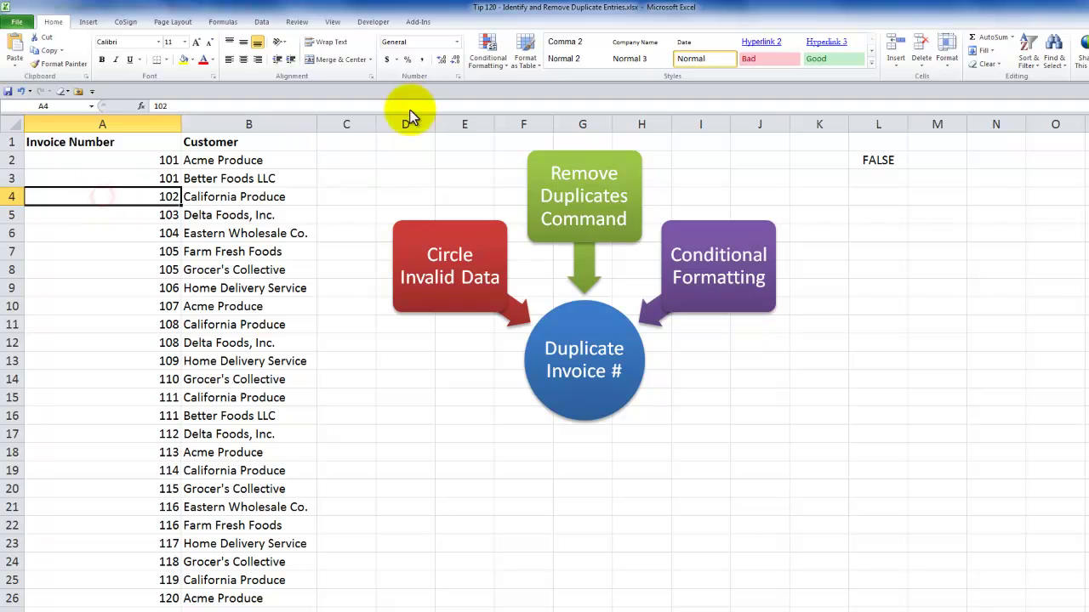
click(262, 21)
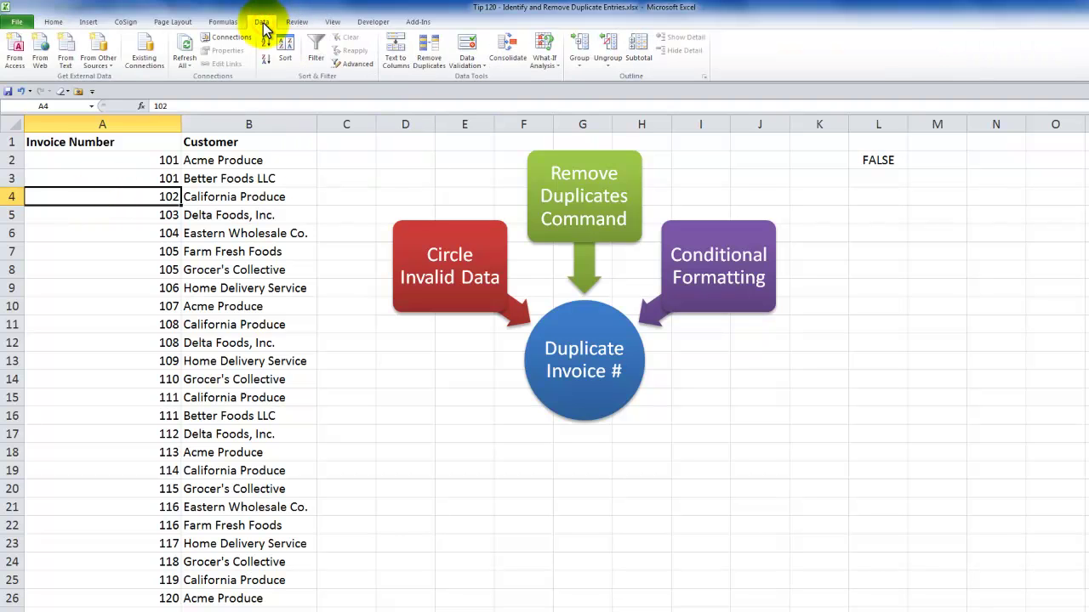
click(474, 63)
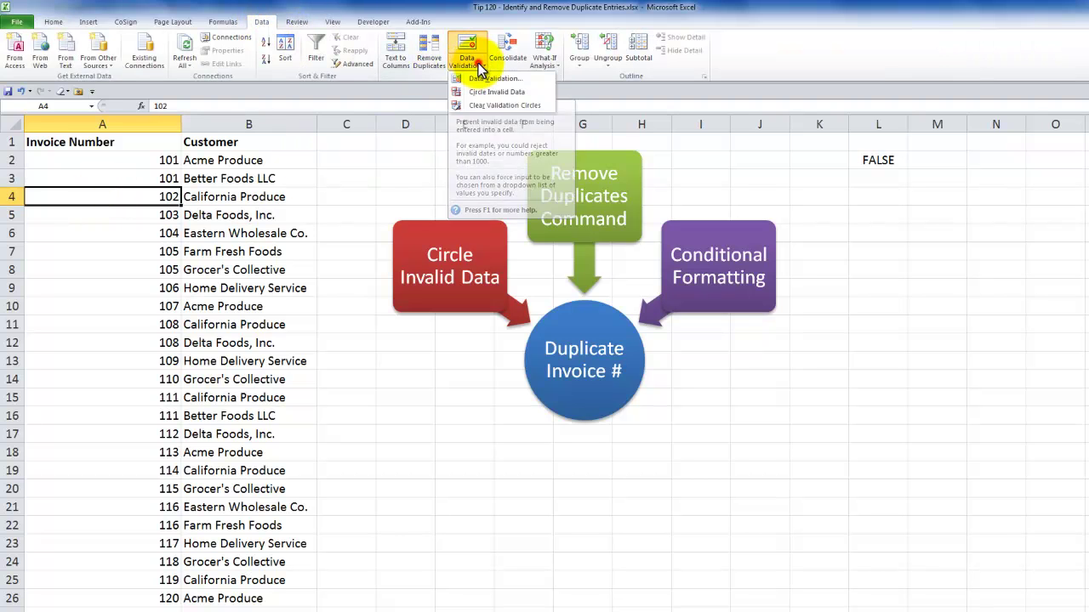
click(481, 92)
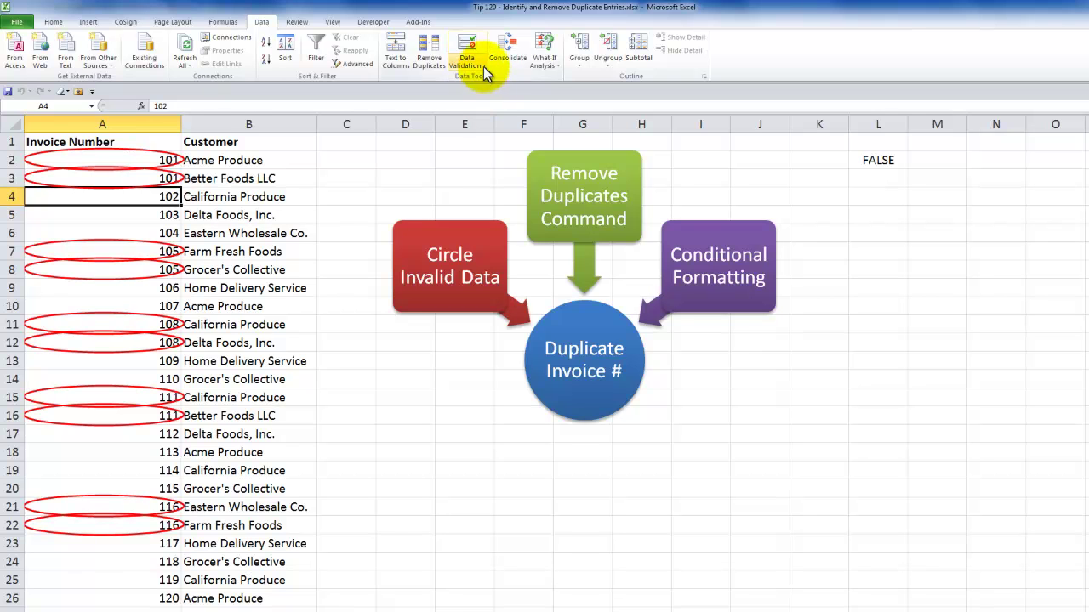
click(483, 67)
click(483, 103)
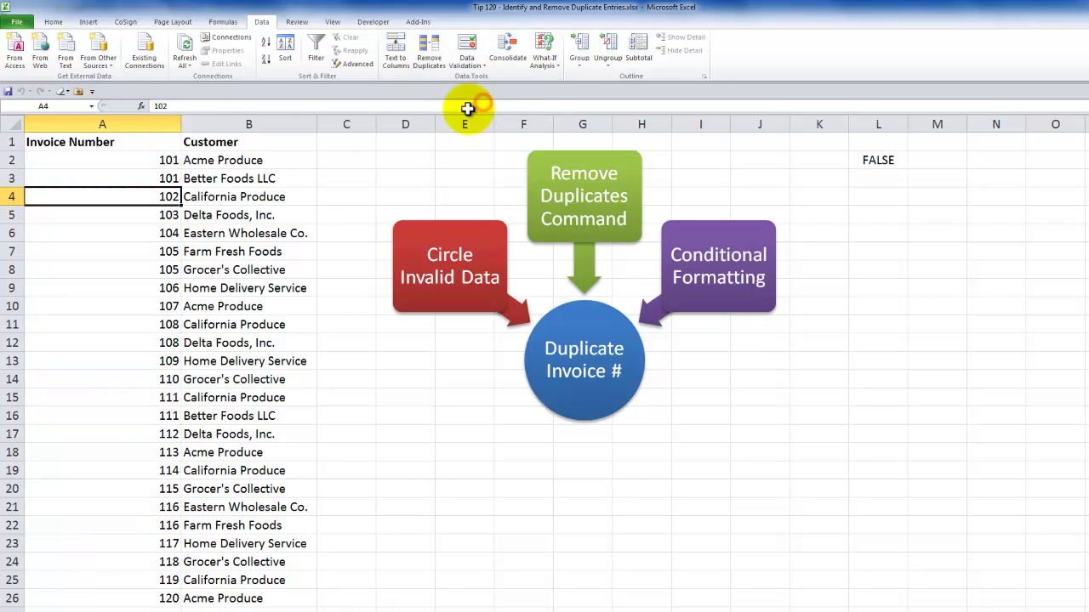
- Review the data validation settings of A2, including the Custom criterion and its COUNTIF formula, and close them without changes
click(117, 160)
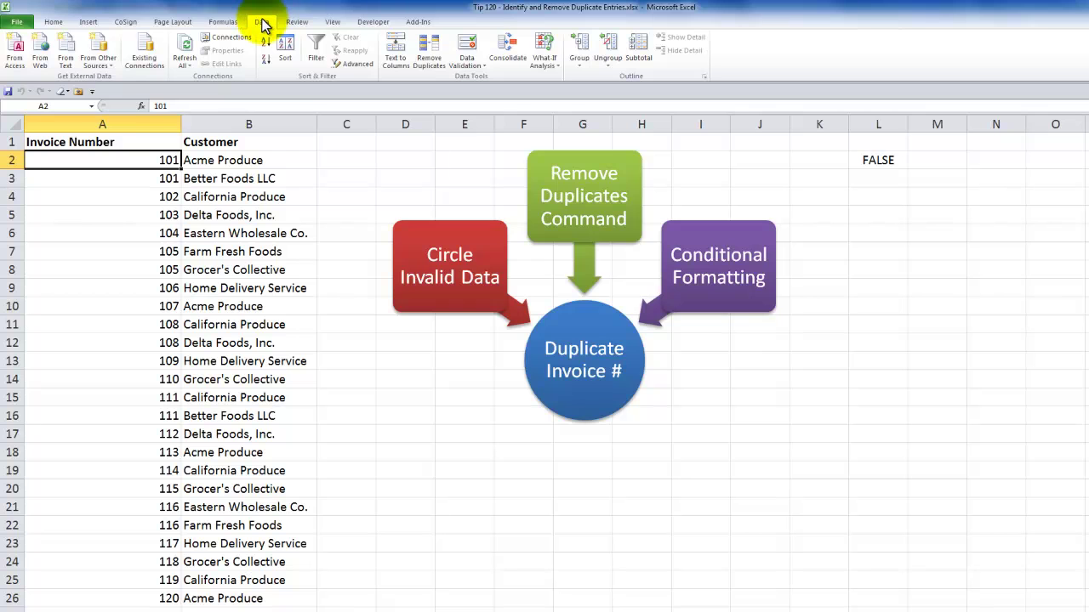
click(481, 69)
click(486, 79)
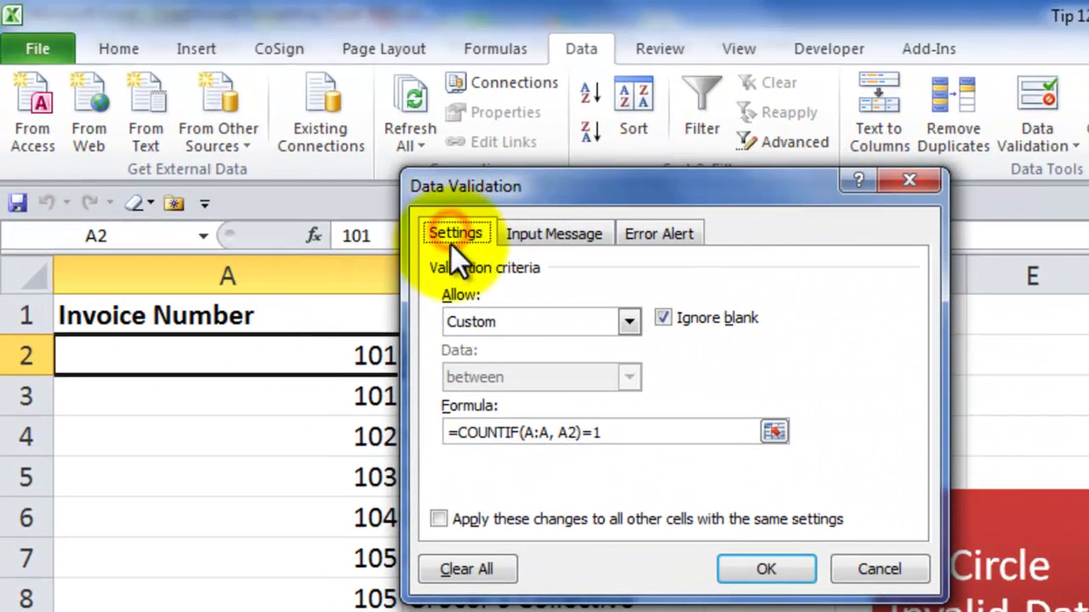
click(630, 328)
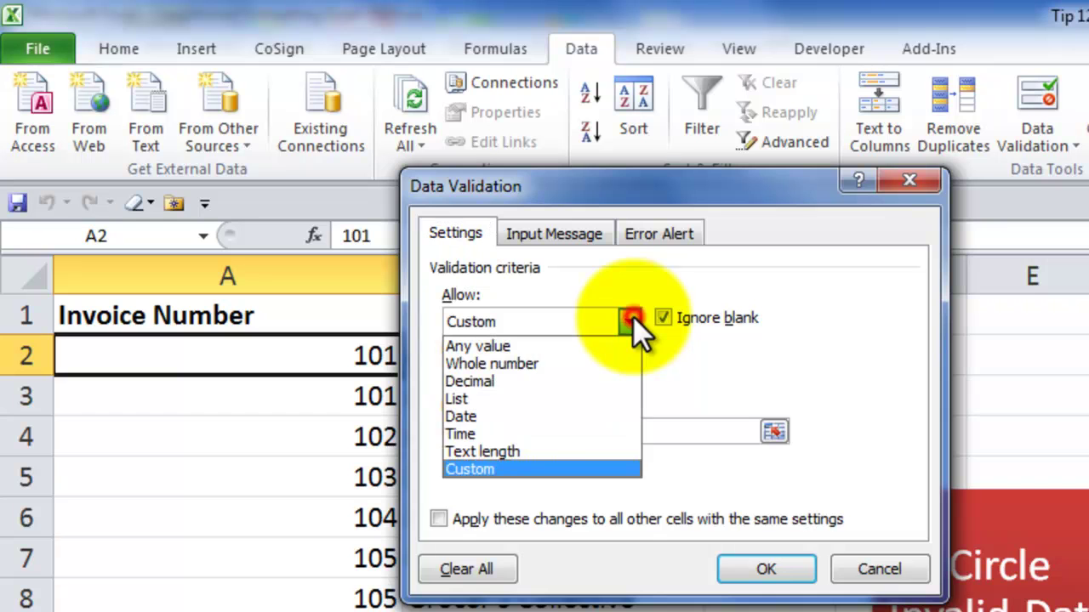
click(562, 468)
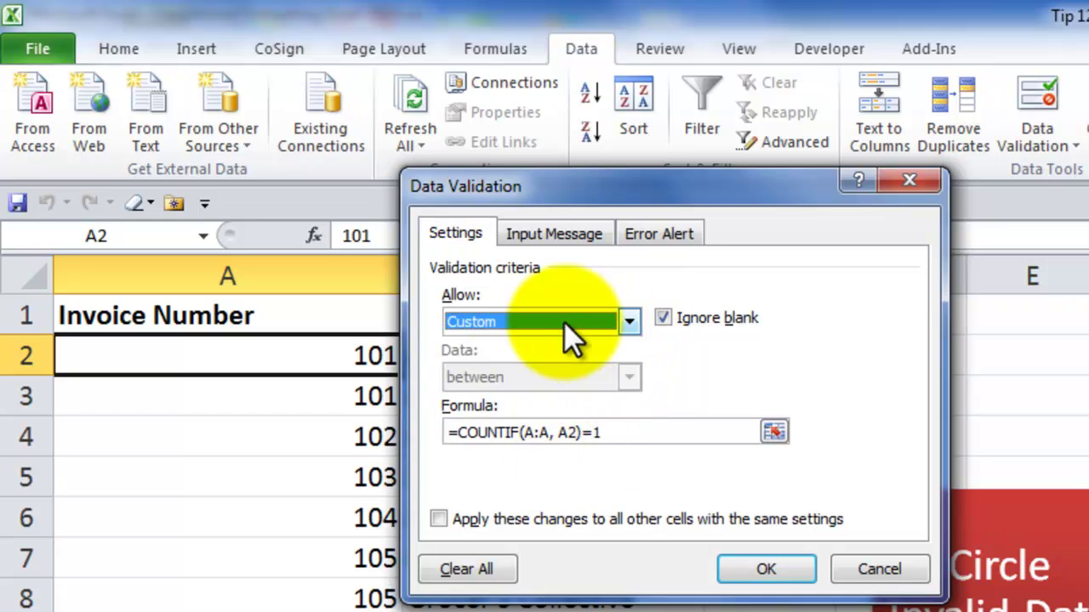
click(627, 434)
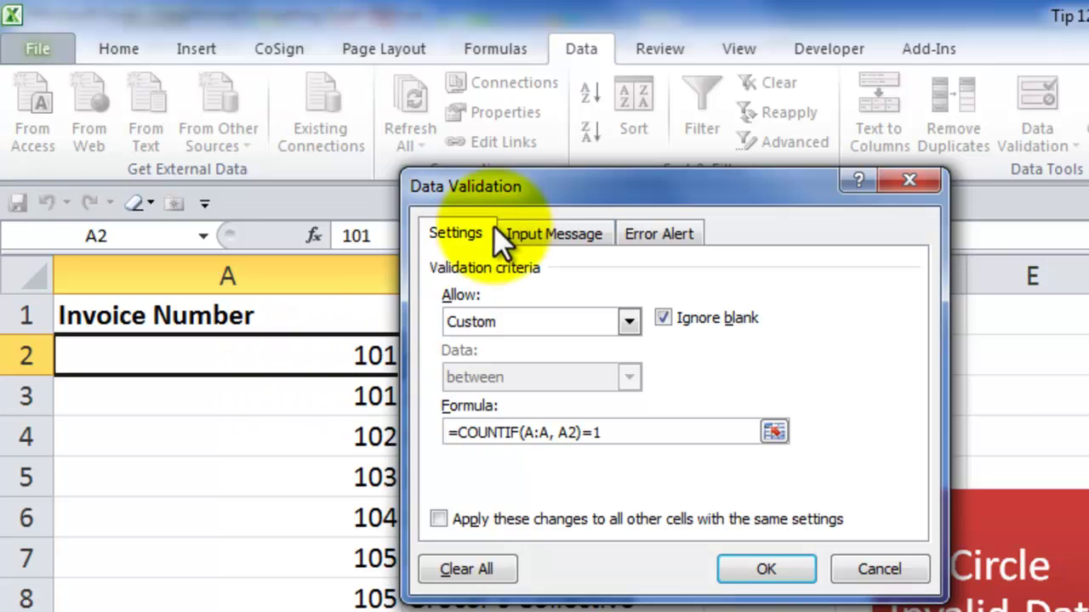
drag(546, 184, 608, 192)
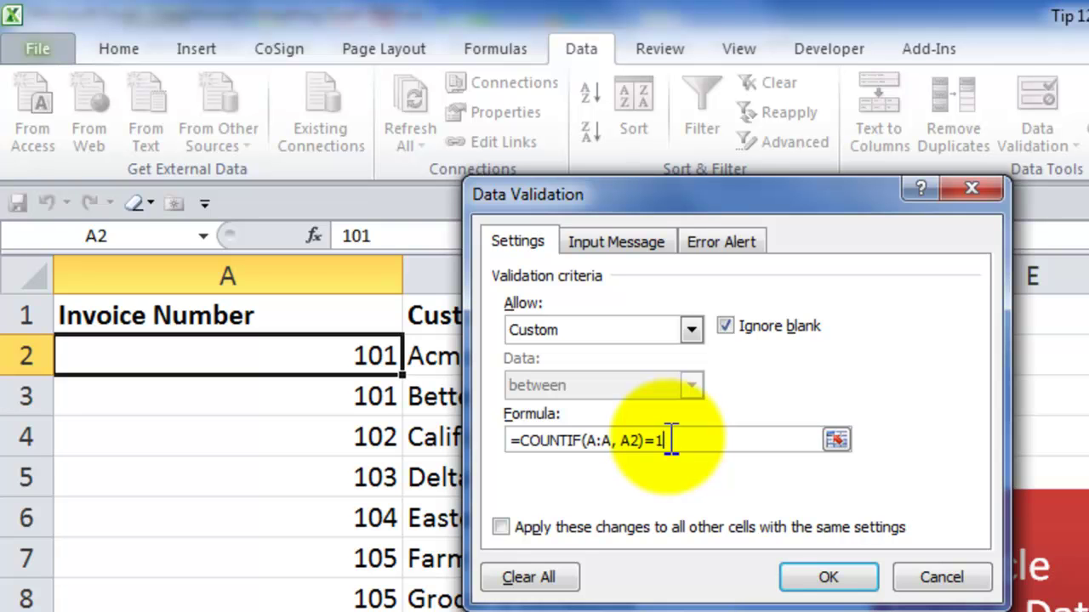
click(940, 564)
- Remove the =1 comparison from the formula in L2, leaving =COUNTIF(A:A, A2)
click(745, 261)
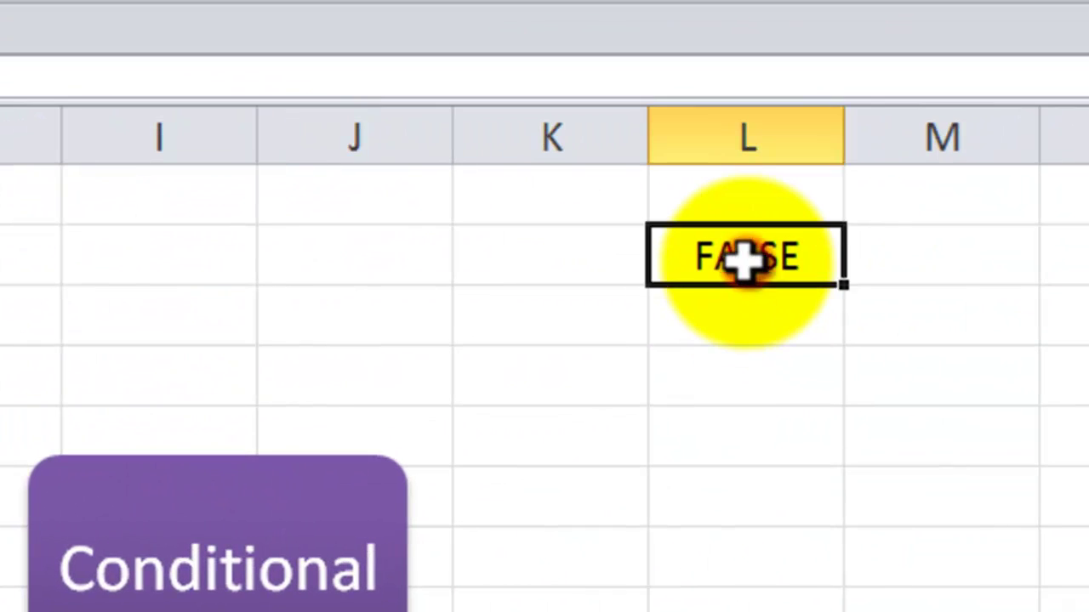
double_click(745, 261)
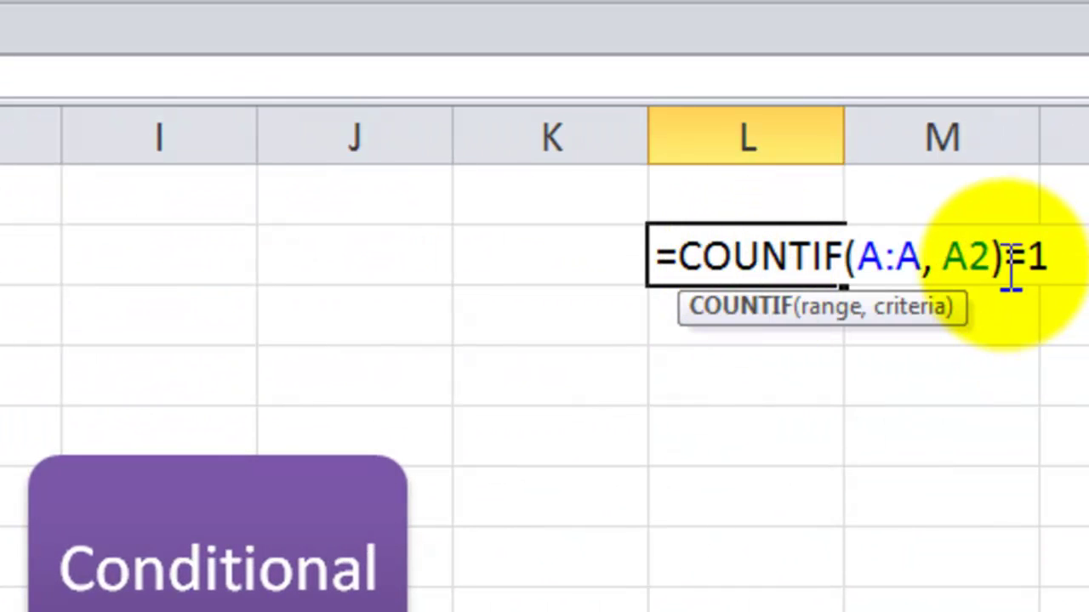
drag(1009, 263, 1051, 256)
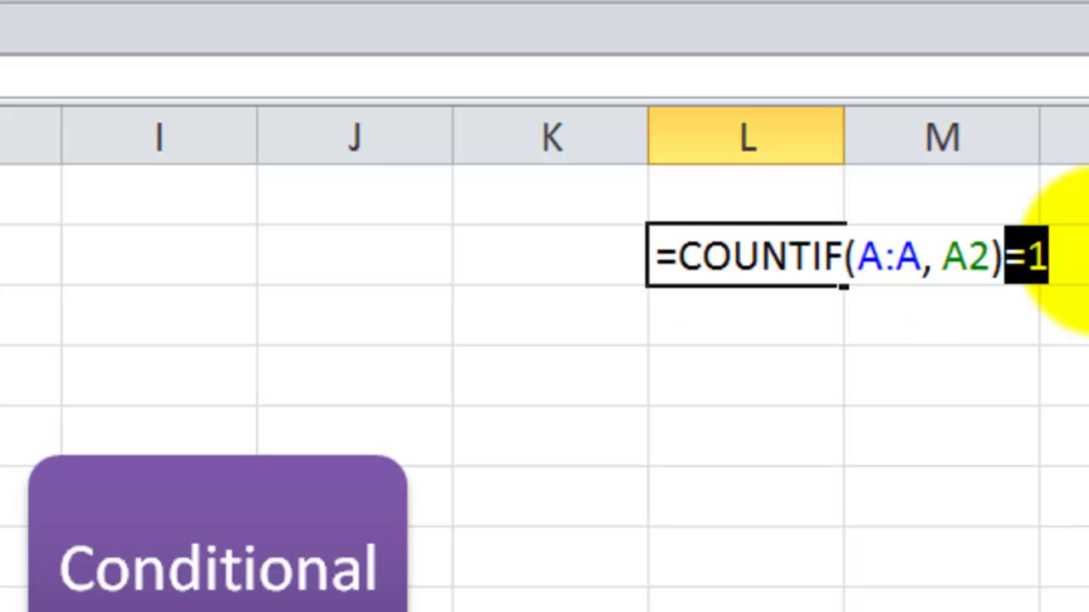
key(BackSpace)
key(ctrl+Return)
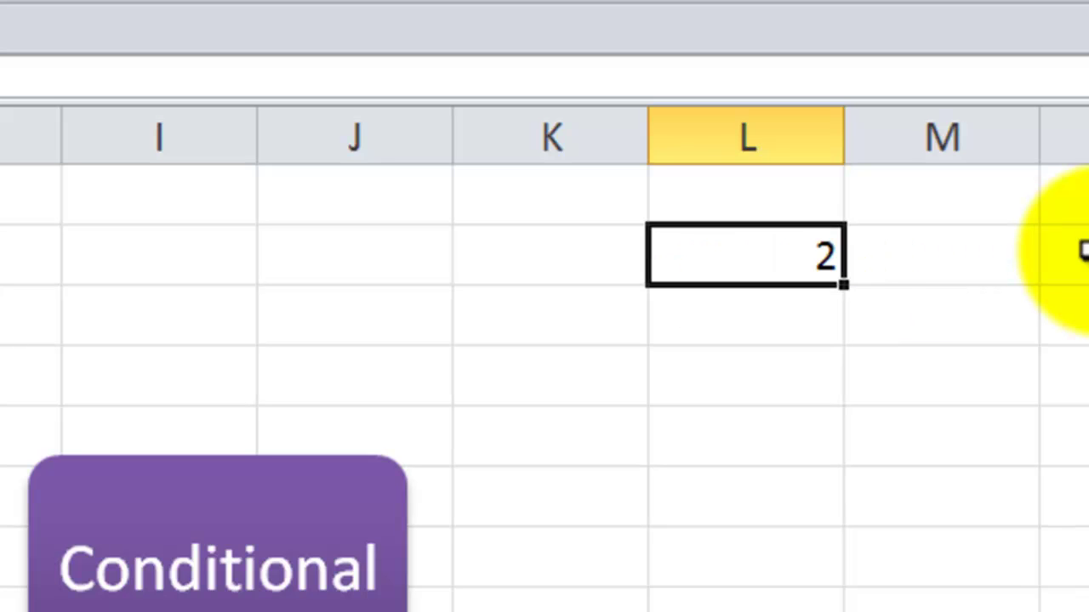
- Examine the range and criteria arguments of the COUNTIF formula in L2 and compare the invoice numbers in A2 and A3
double_click(777, 257)
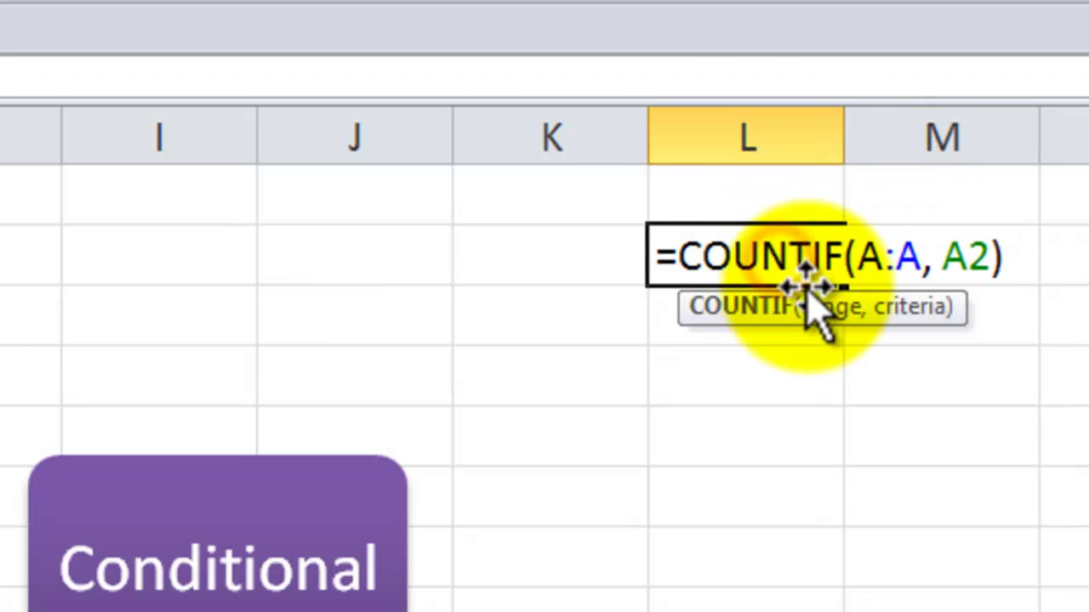
click(828, 308)
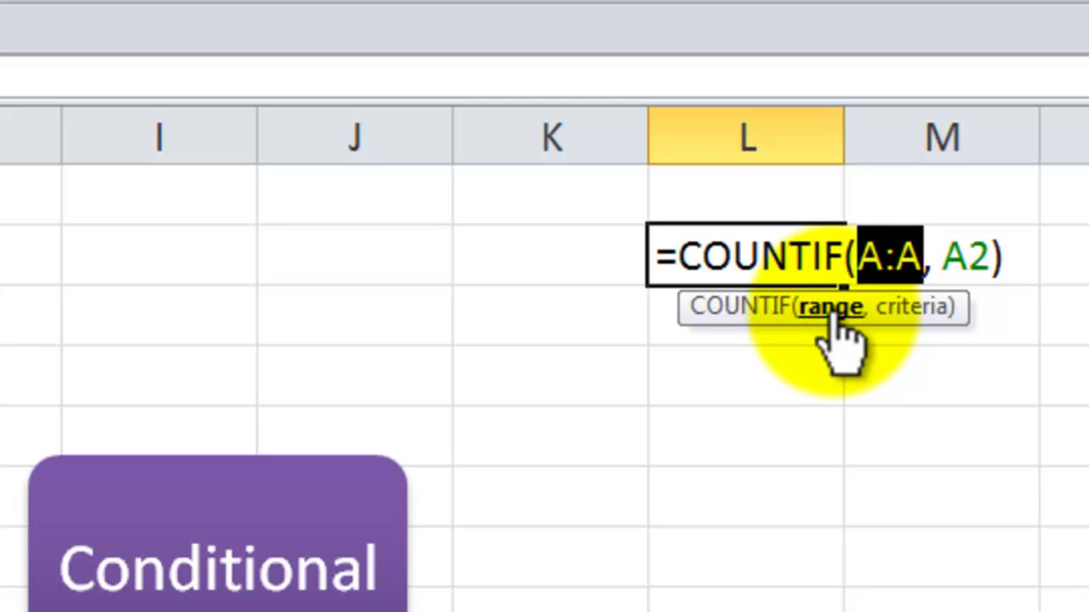
click(920, 309)
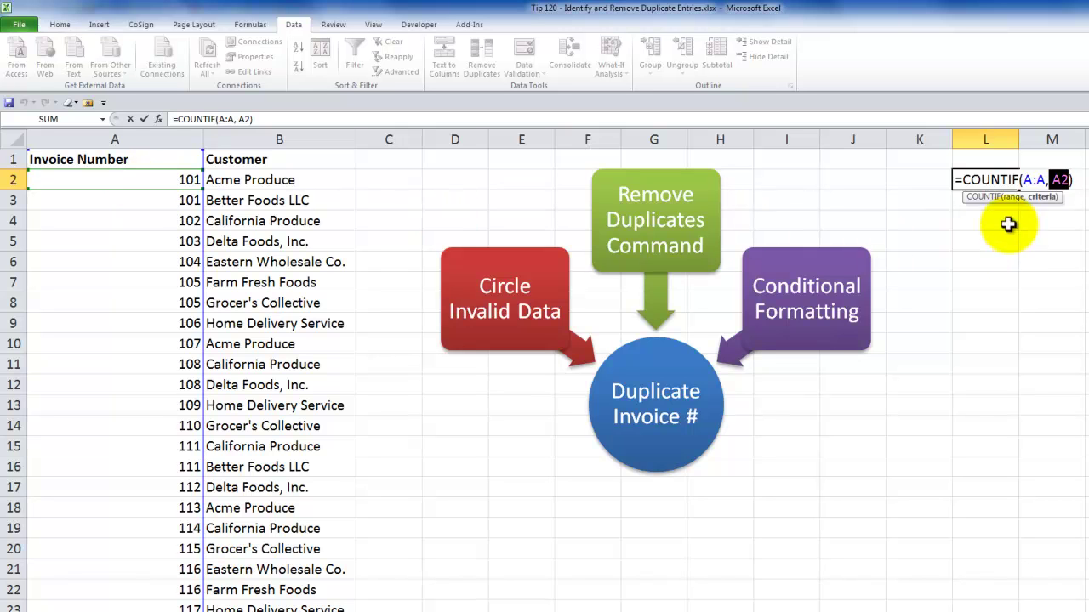
key(ctrl+Return)
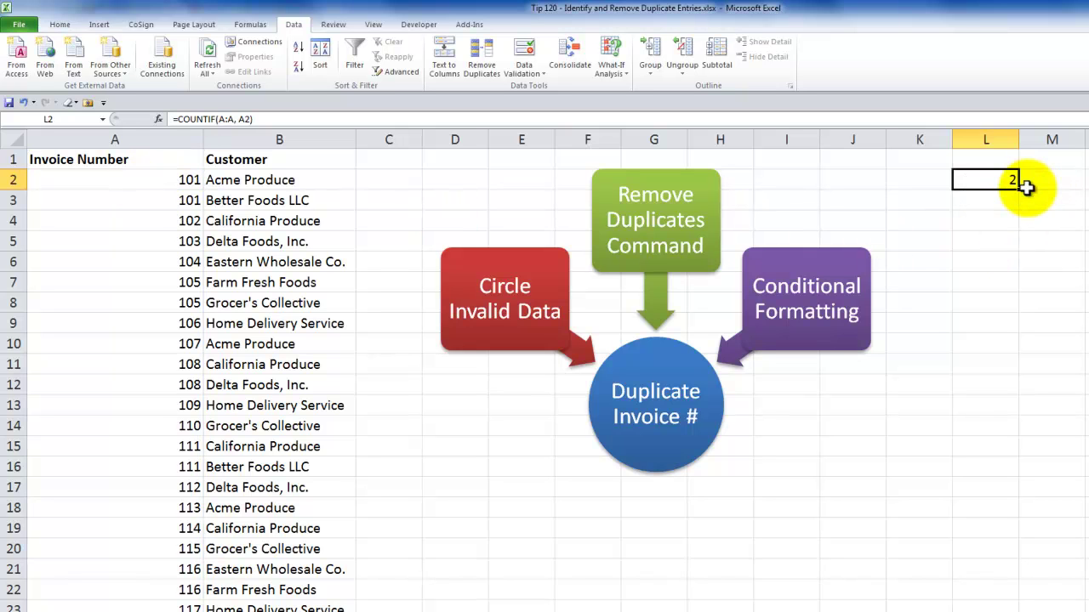
click(170, 181)
click(161, 195)
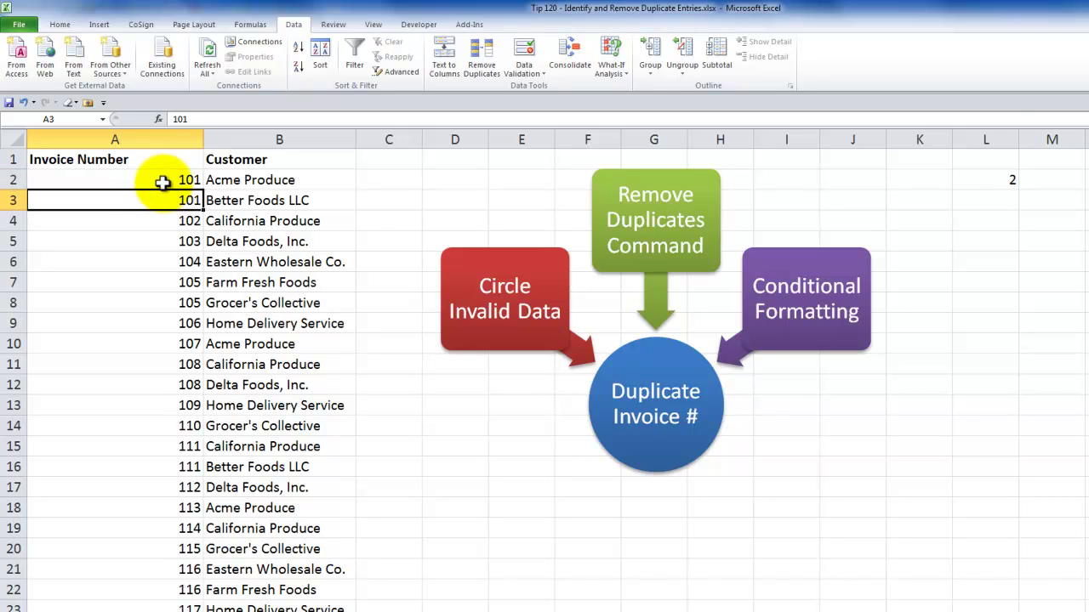
click(160, 180)
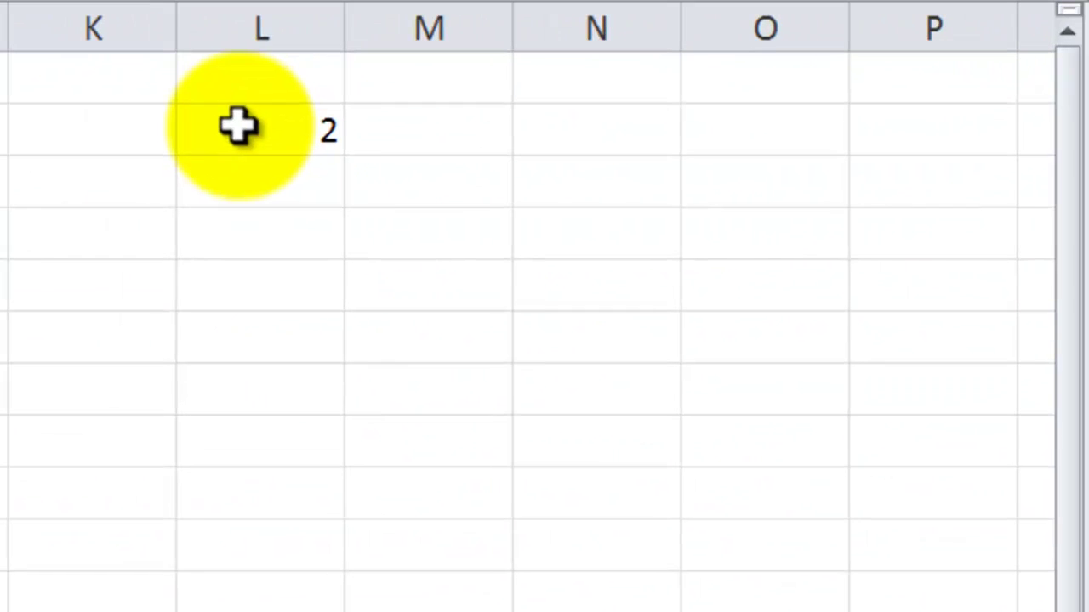
- Append =1 to the formula in L2 so it reads =COUNTIF(A:A, A2)=1
double_click(976, 179)
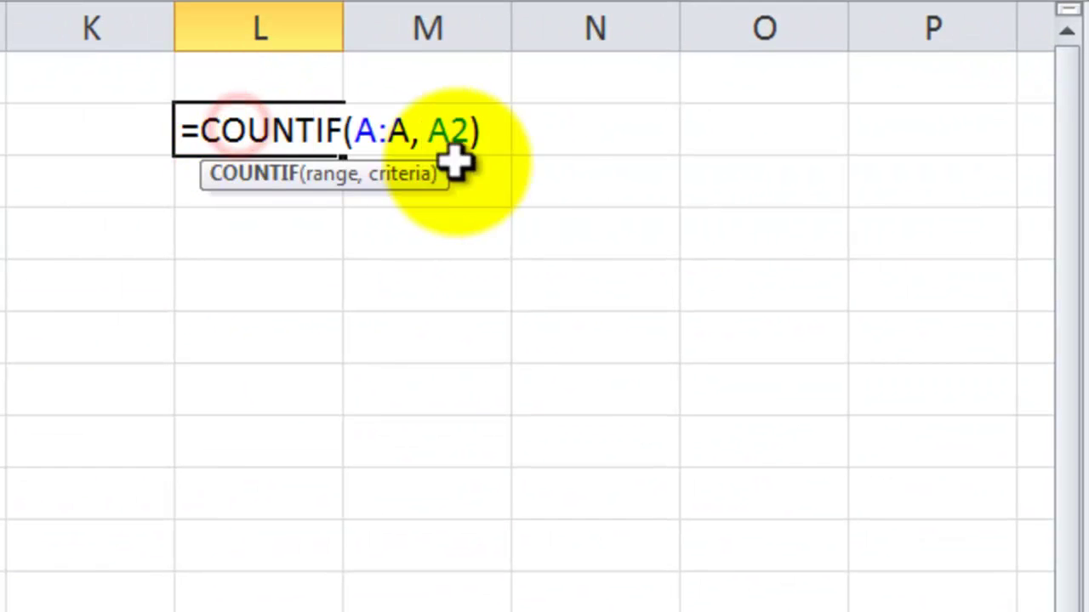
click(485, 136)
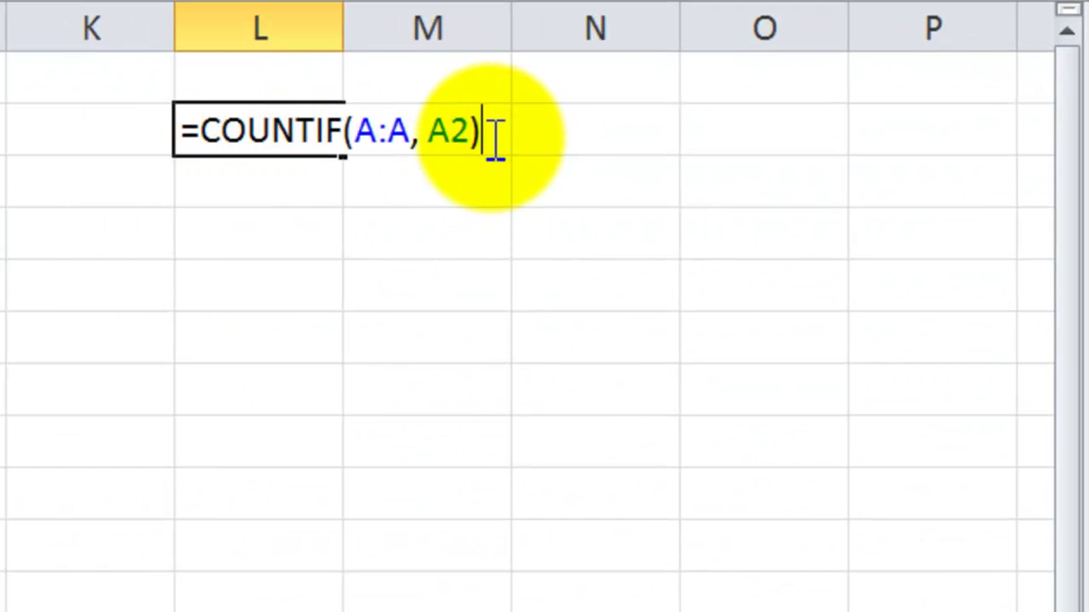
text(=1)
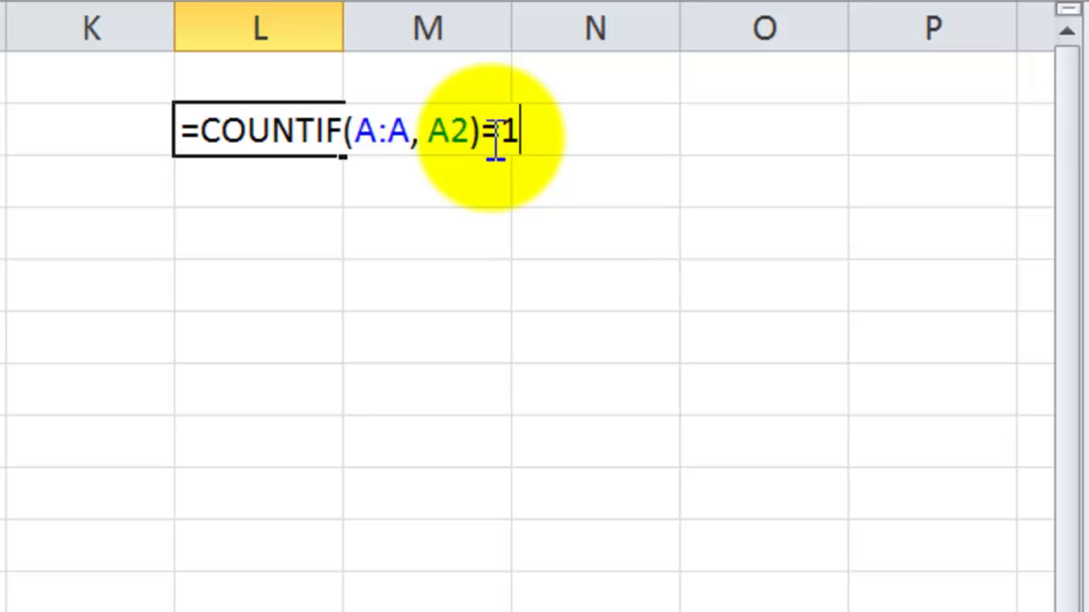
key(Return)
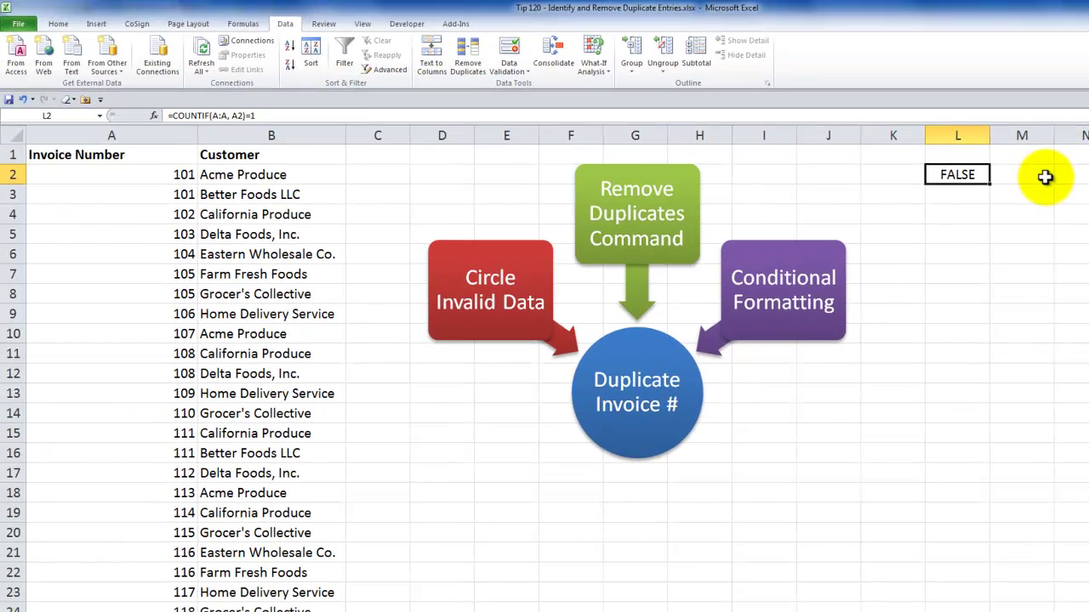
- Circle the invoice numbers in column A that violate the data validation rule
click(166, 196)
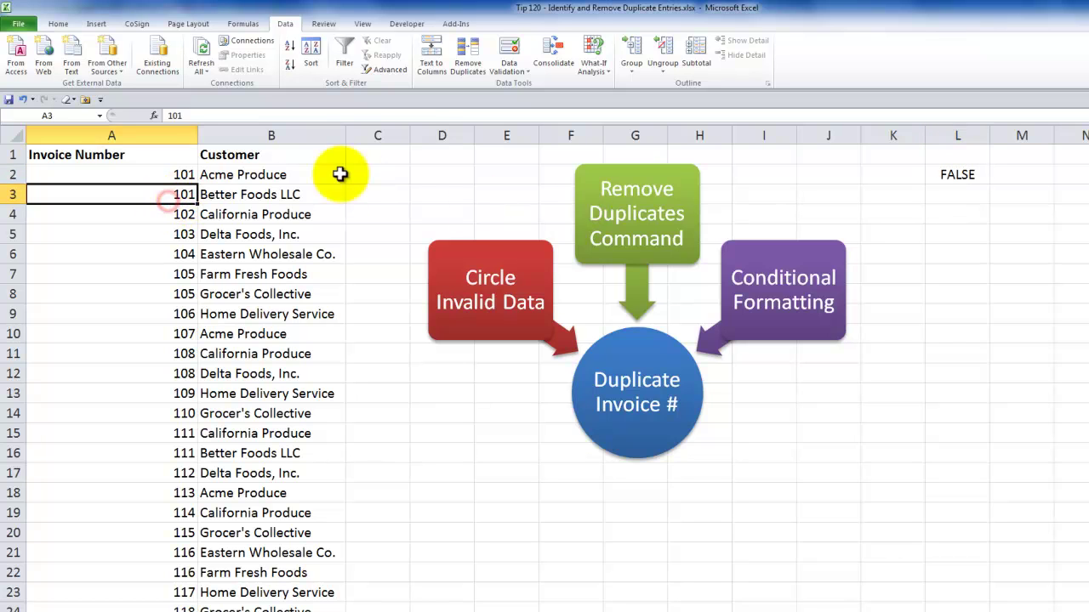
click(519, 71)
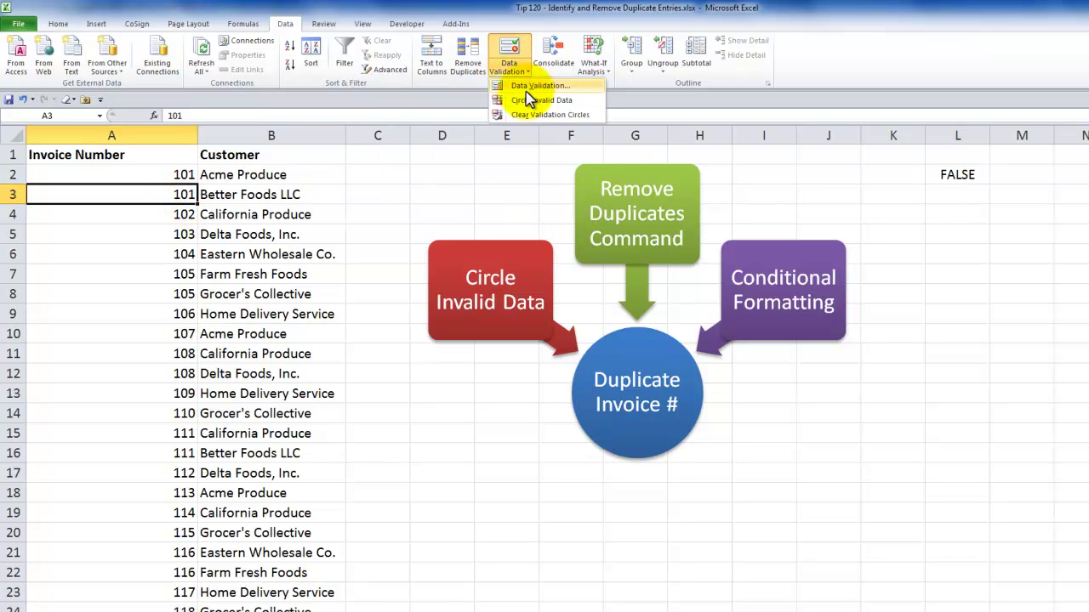
click(529, 100)
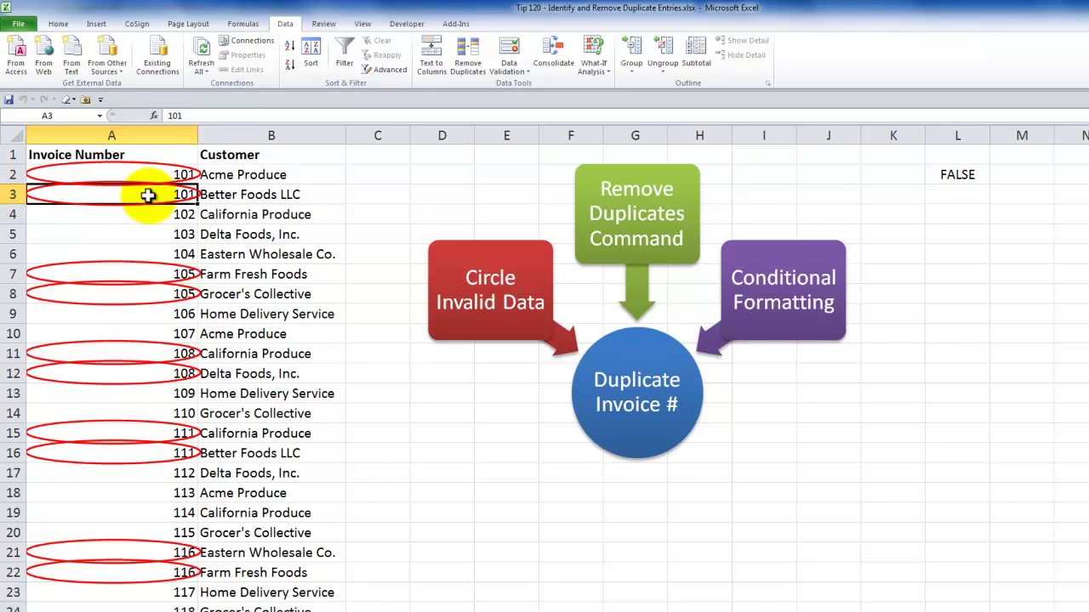
- Change the duplicate invoice number in A3 to 1111 and review the COUNTIF formula in L2
text(1)
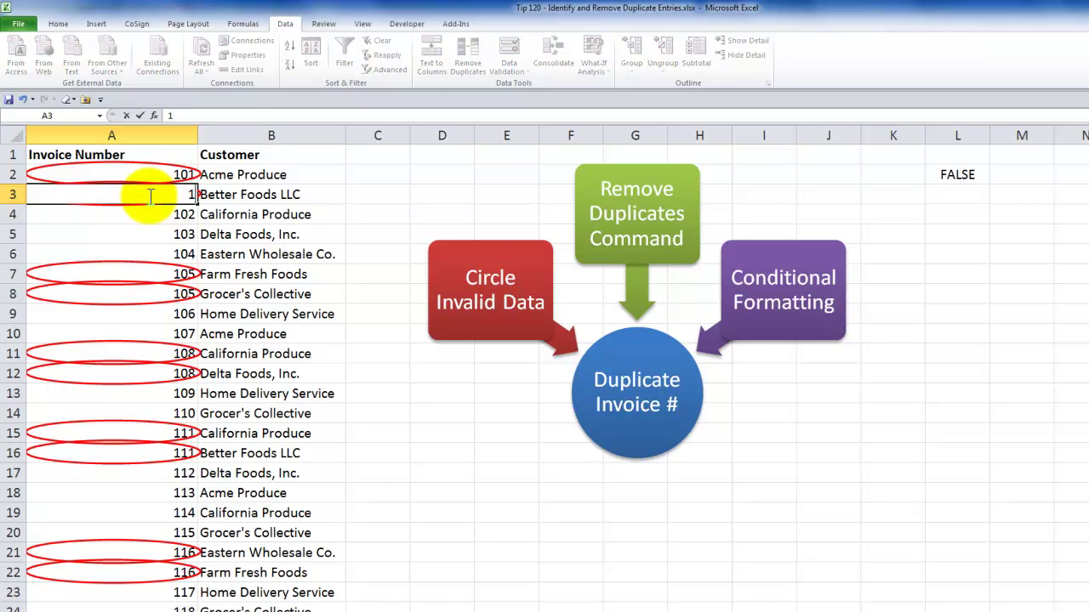
text(111)
key(Return)
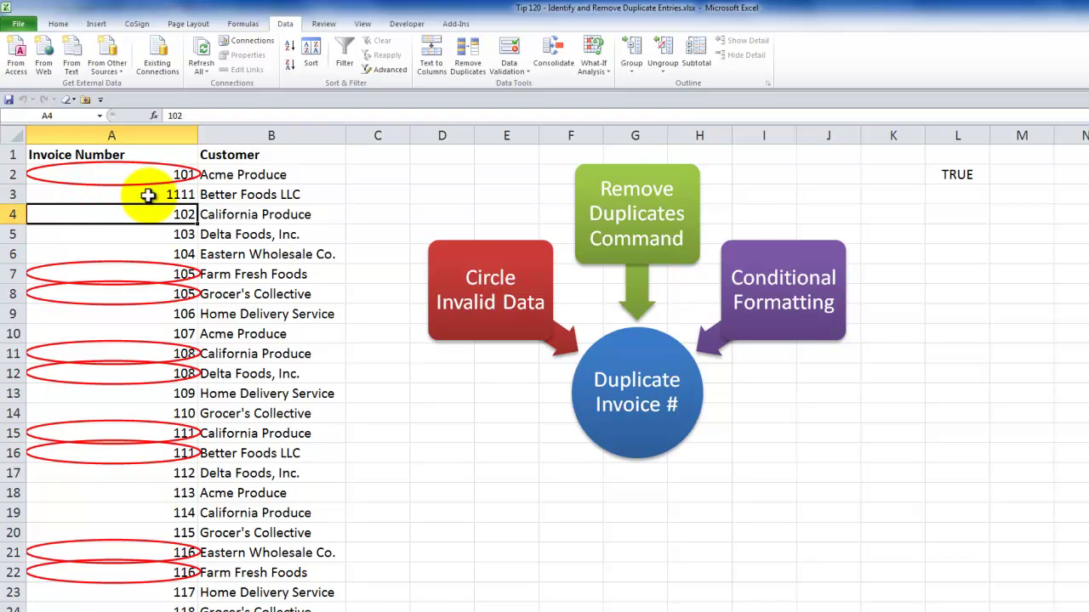
click(947, 175)
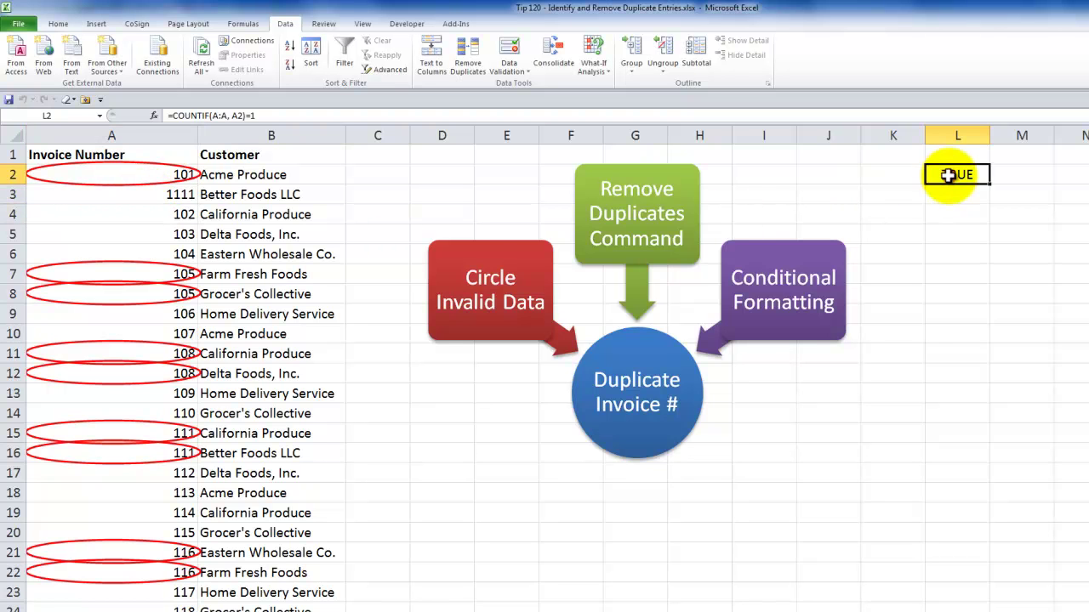
double_click(948, 175)
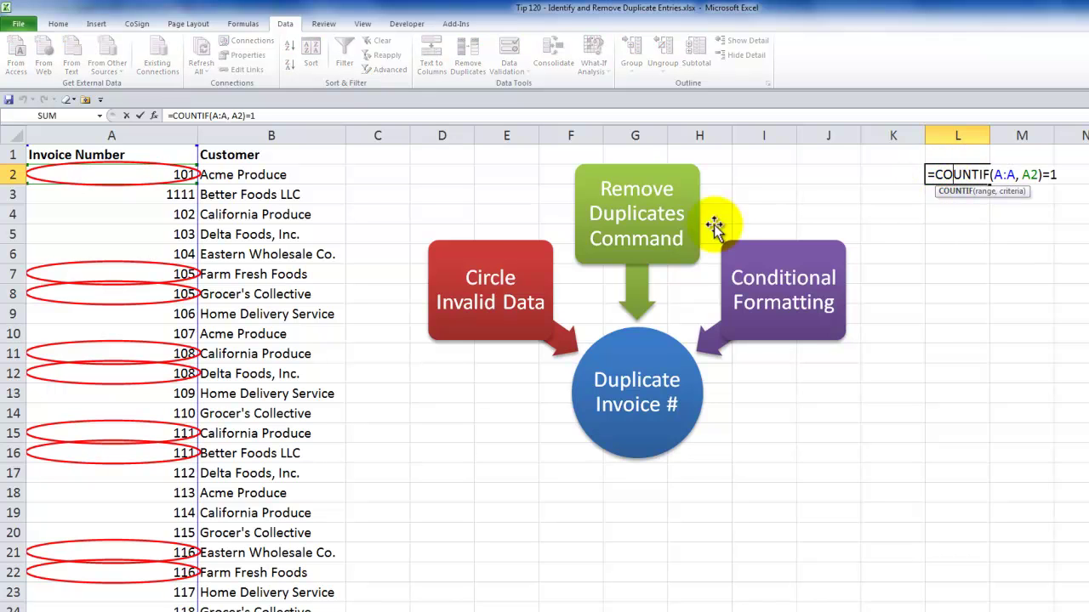
- Change the duplicate invoice number for Grocer's Collective in A8 to 5555
click(160, 294)
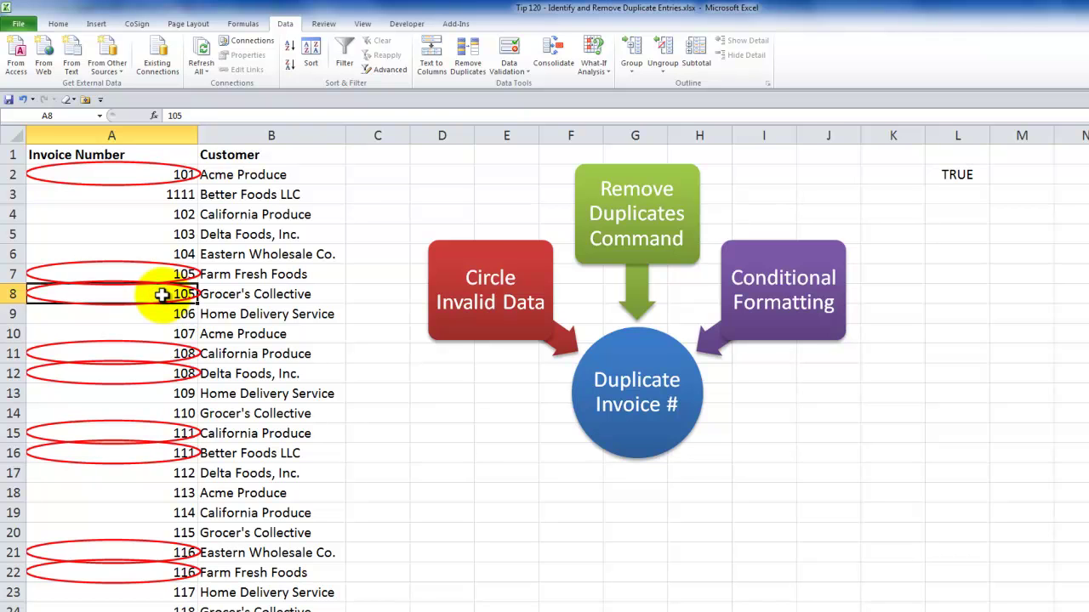
text(5555)
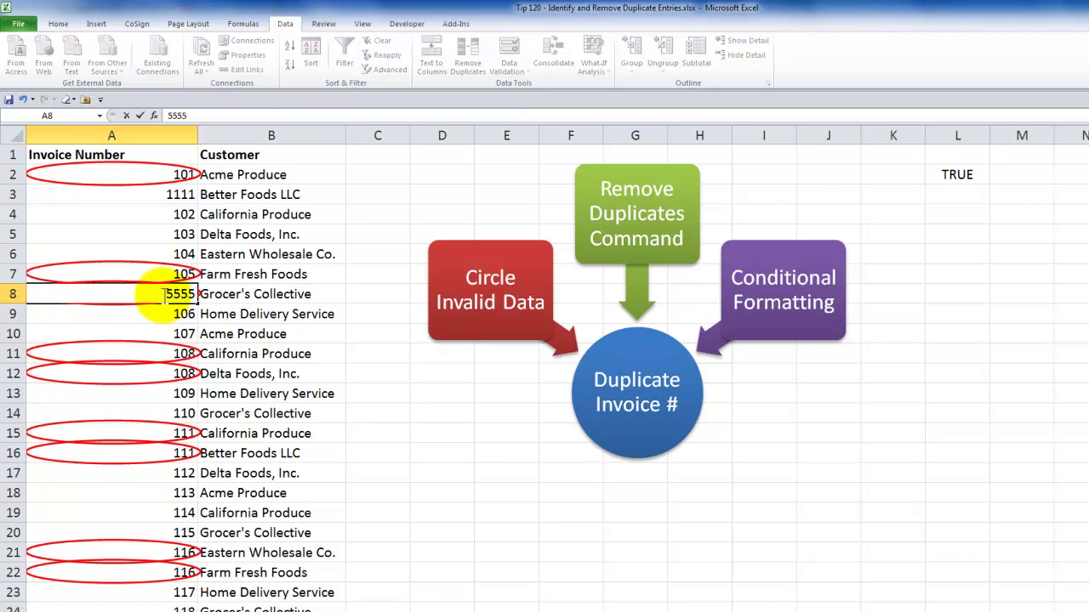
key(Return)
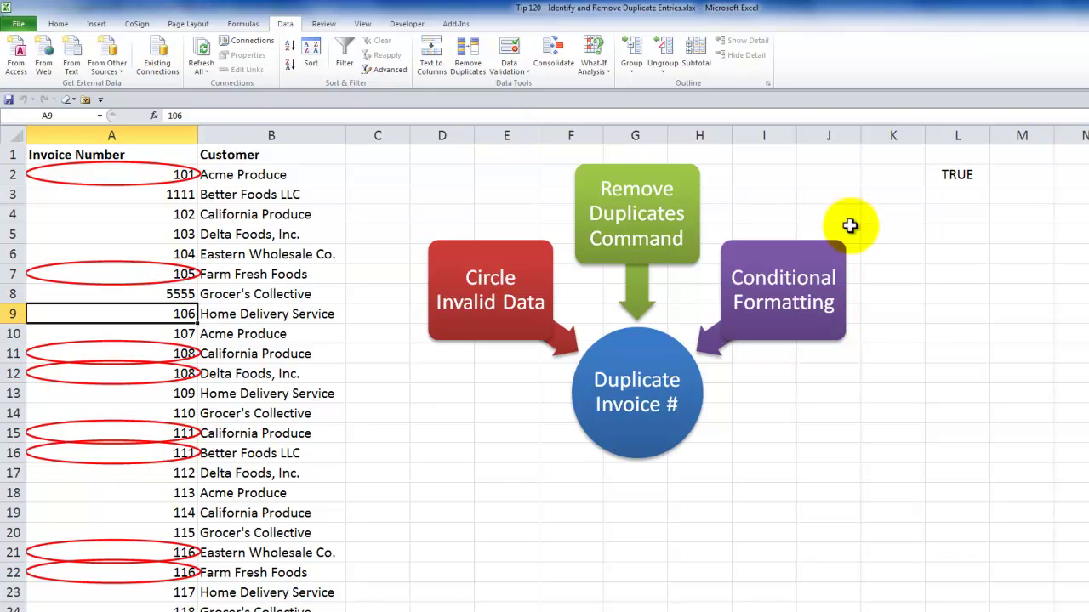
- Fill the COUNTIF formula from L2 down column L to row 26, alongside every invoice record
click(969, 177)
drag(988, 184, 953, 610)
- Compare the COUNTIF checks in L8 and L7 with the invoice numbers in A8 and A7
click(227, 295)
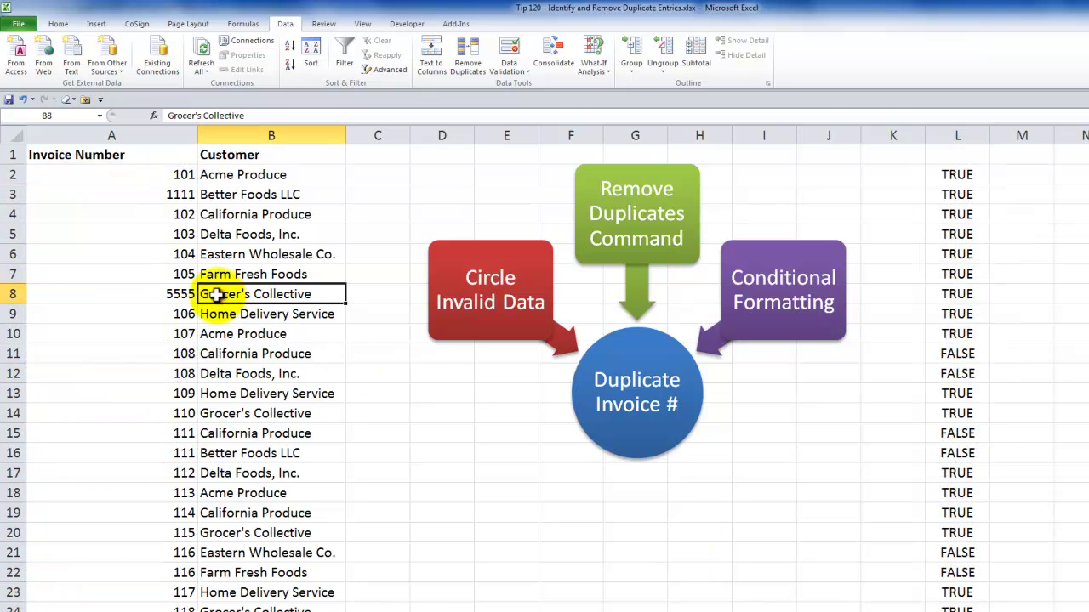
click(961, 294)
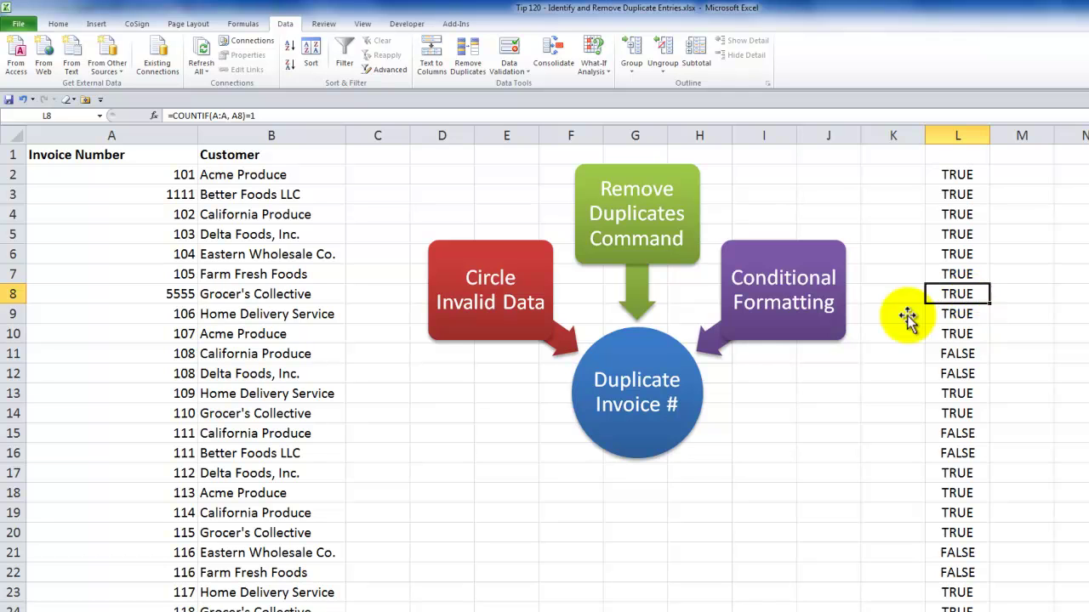
click(187, 293)
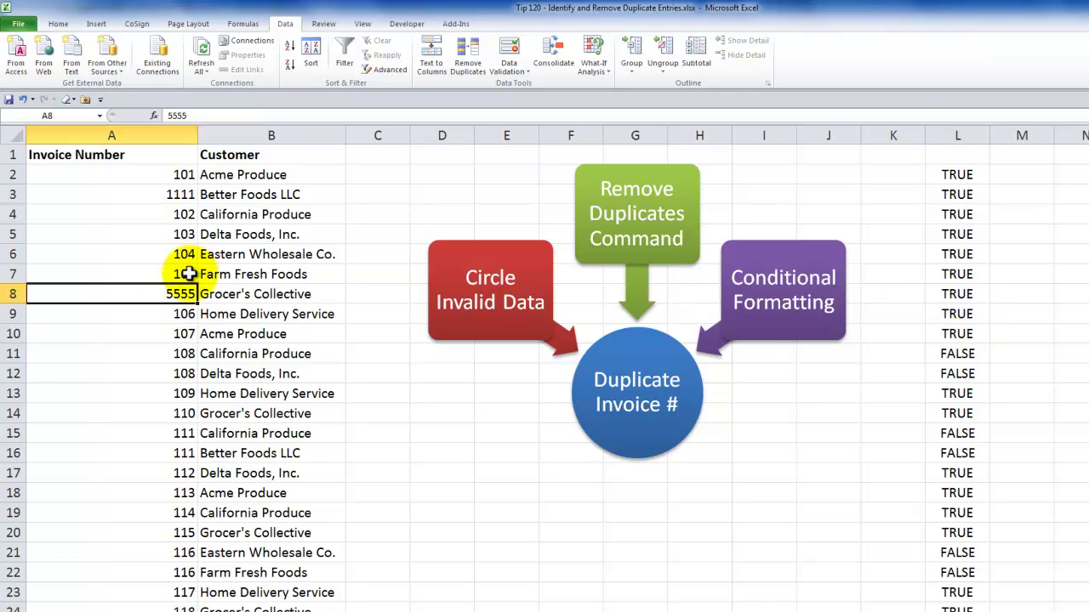
click(185, 271)
click(944, 277)
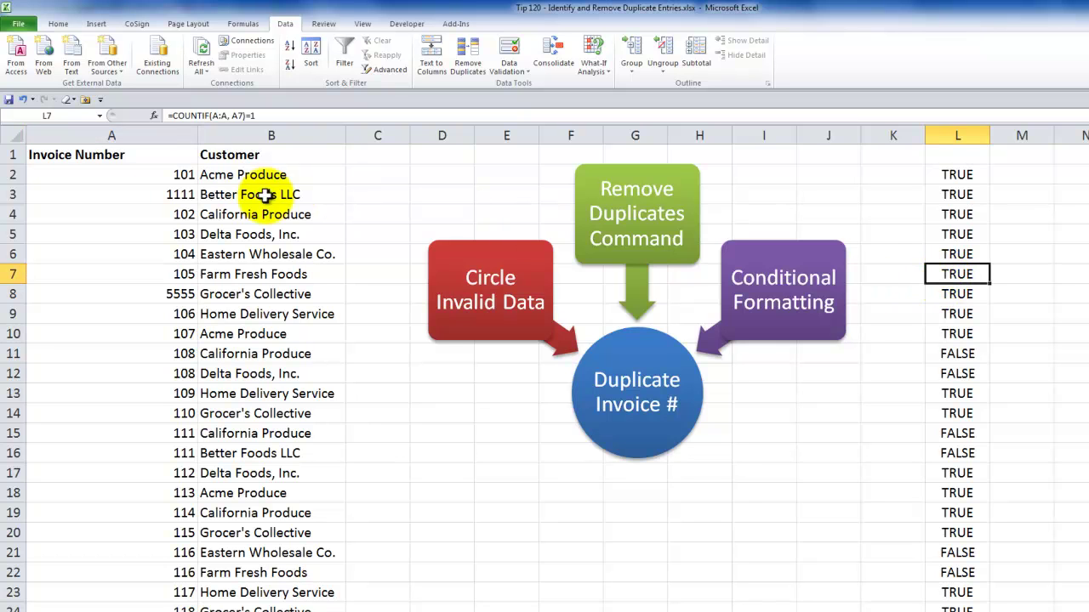
- Copy the Invoice Number and Customer list from columns A and B, including headers, to N1
click(121, 213)
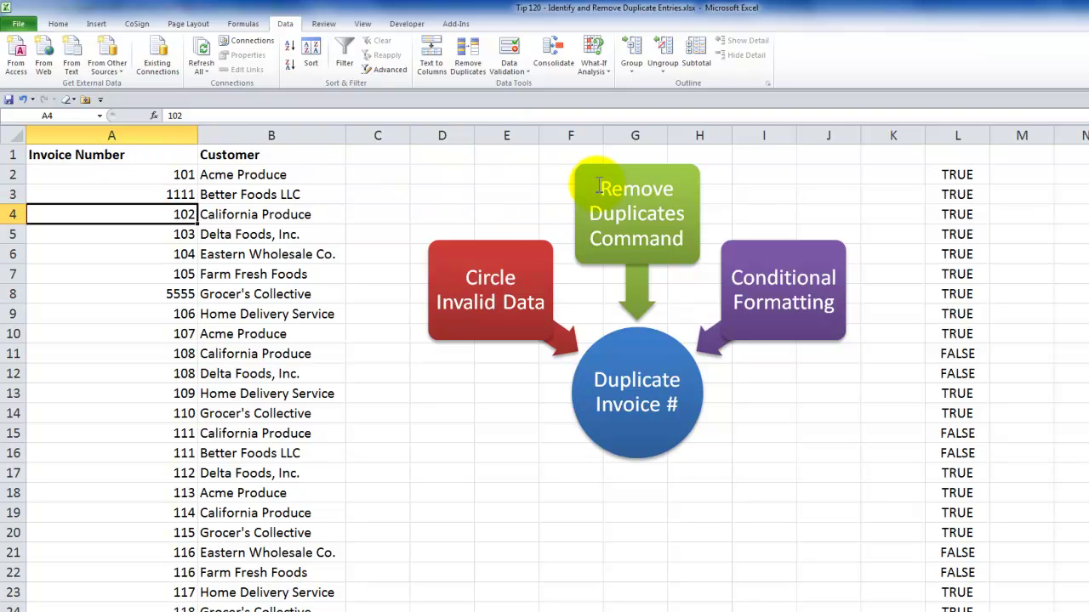
click(80, 157)
drag(81, 156, 266, 610)
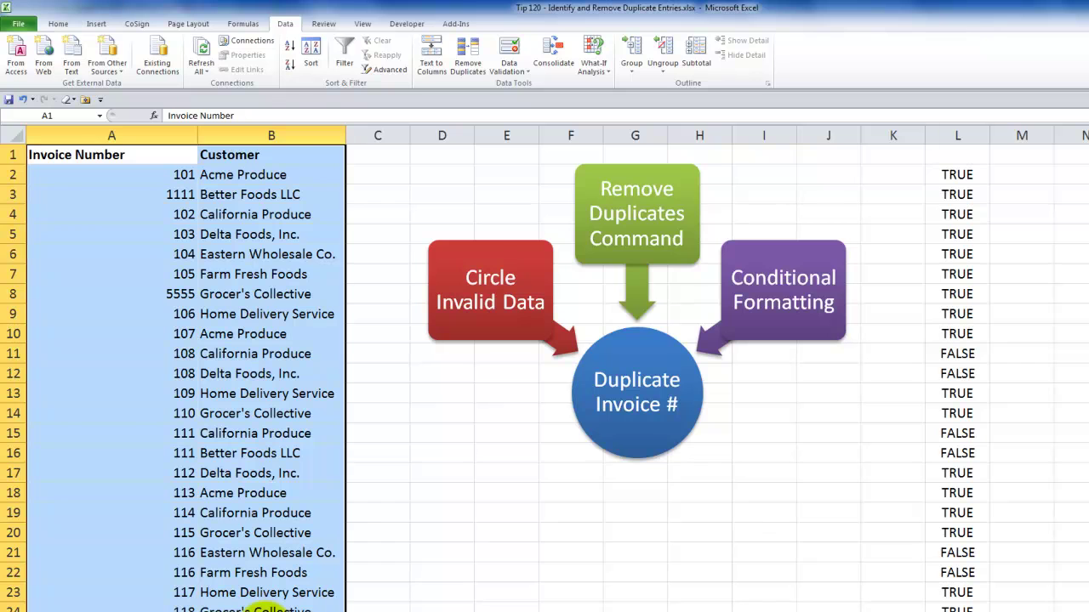
key(ctrl+c)
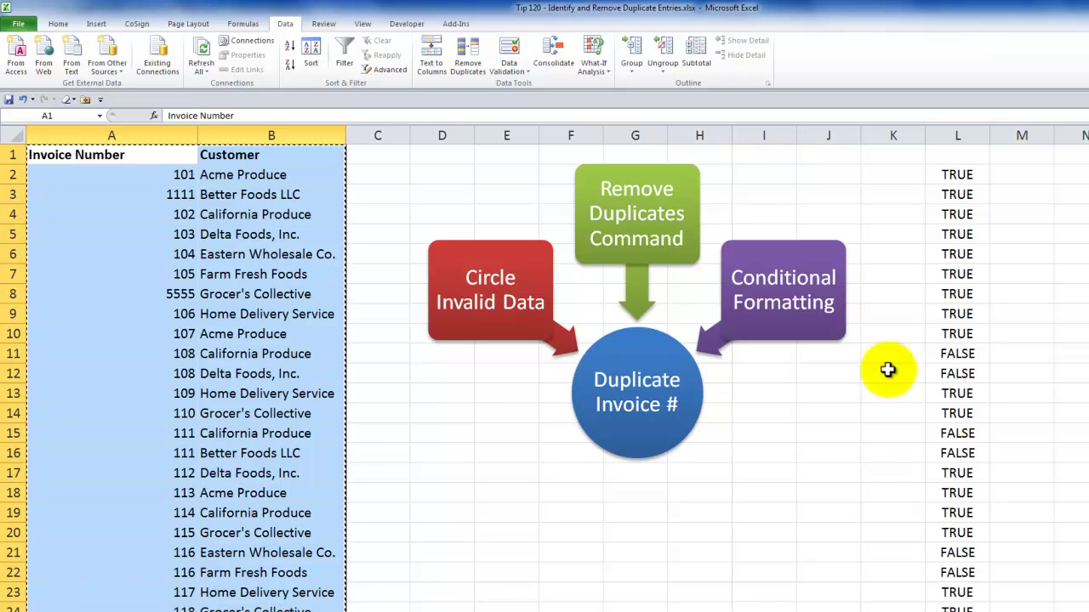
click(1084, 157)
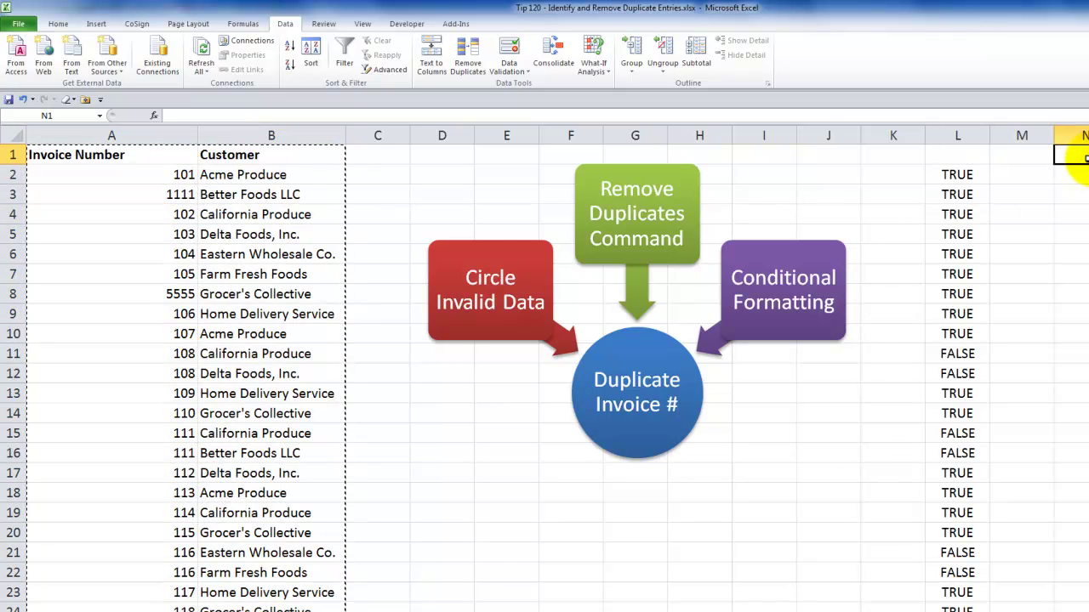
key(ctrl+v)
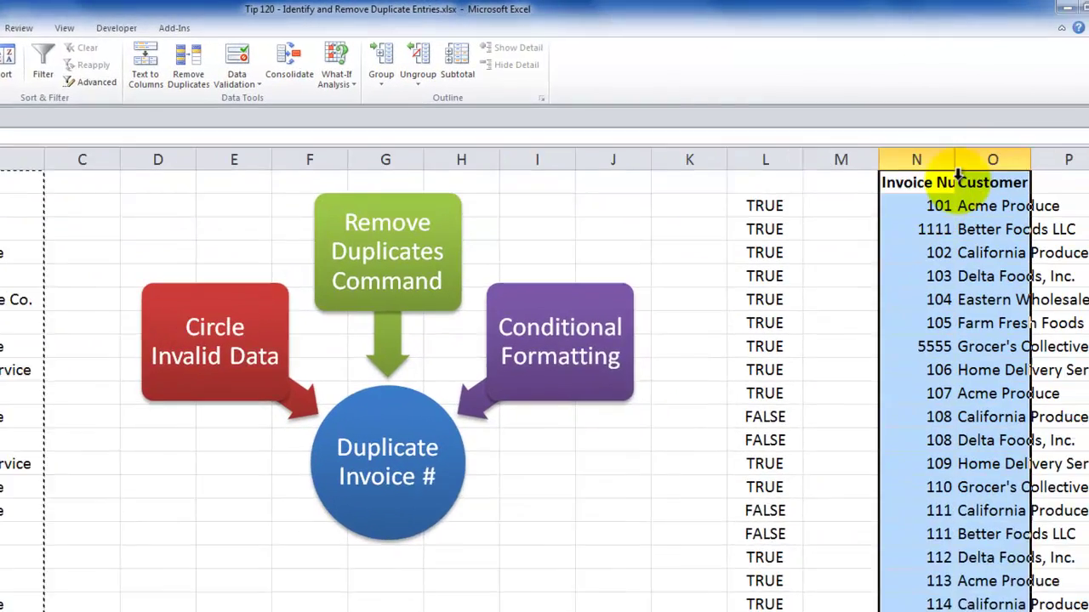
- Autofit the widths of columns N and O to the copied invoice numbers and customer names
double_click(954, 160)
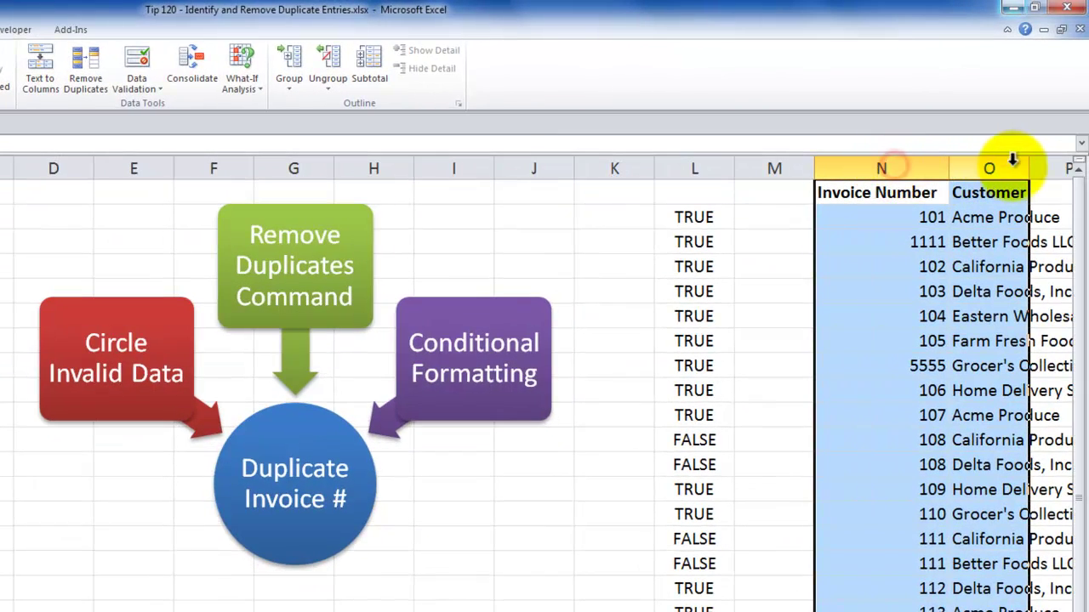
double_click(1028, 164)
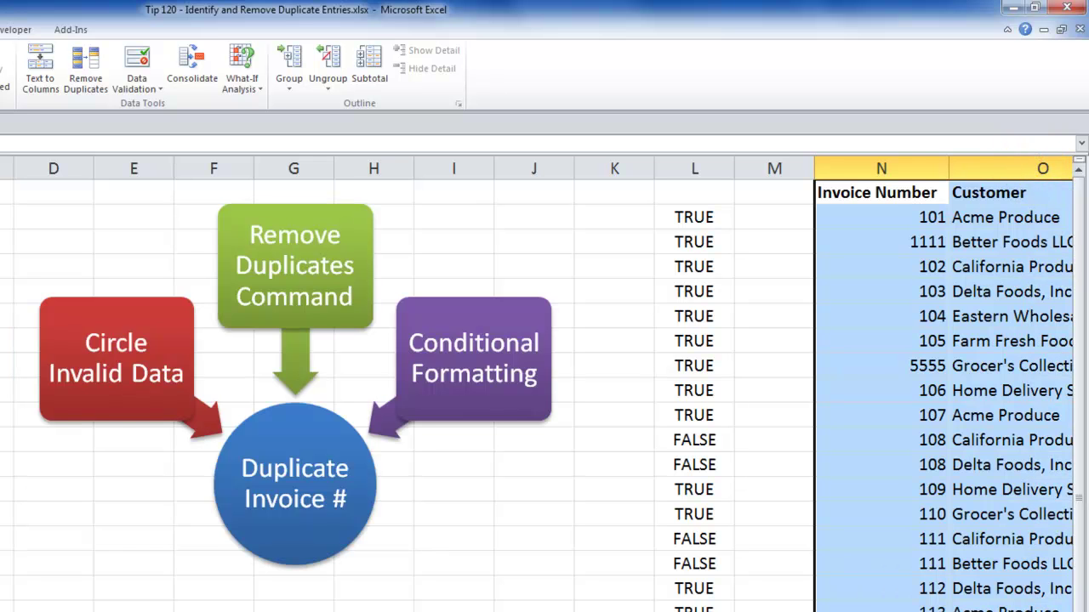
scroll(544, 383, right, 2)
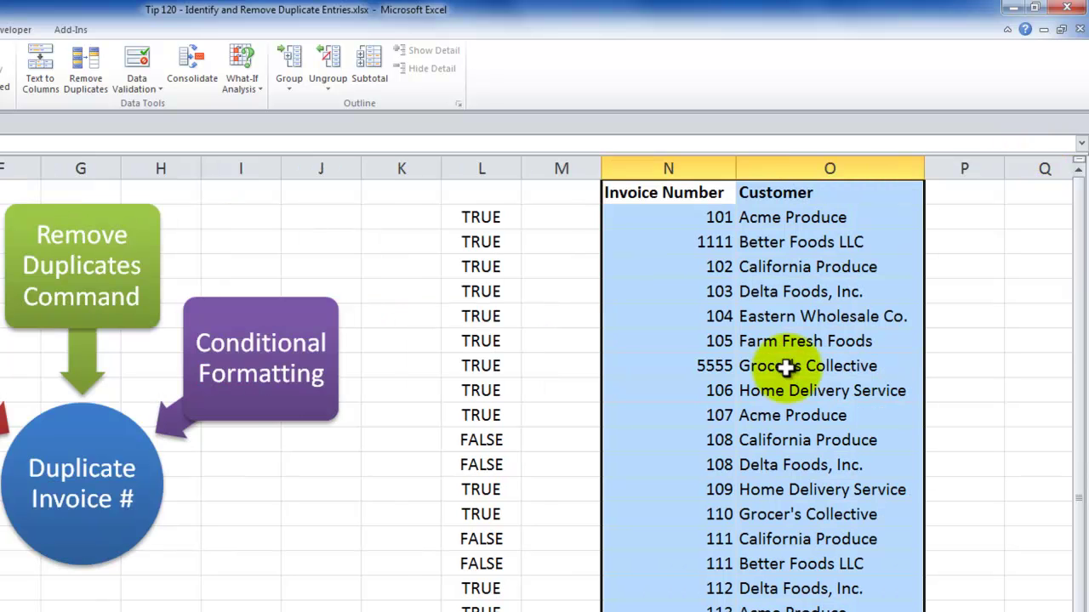
- Try to remove duplicates from the copied list, matching on both the Invoice Number and Customer columns
click(804, 323)
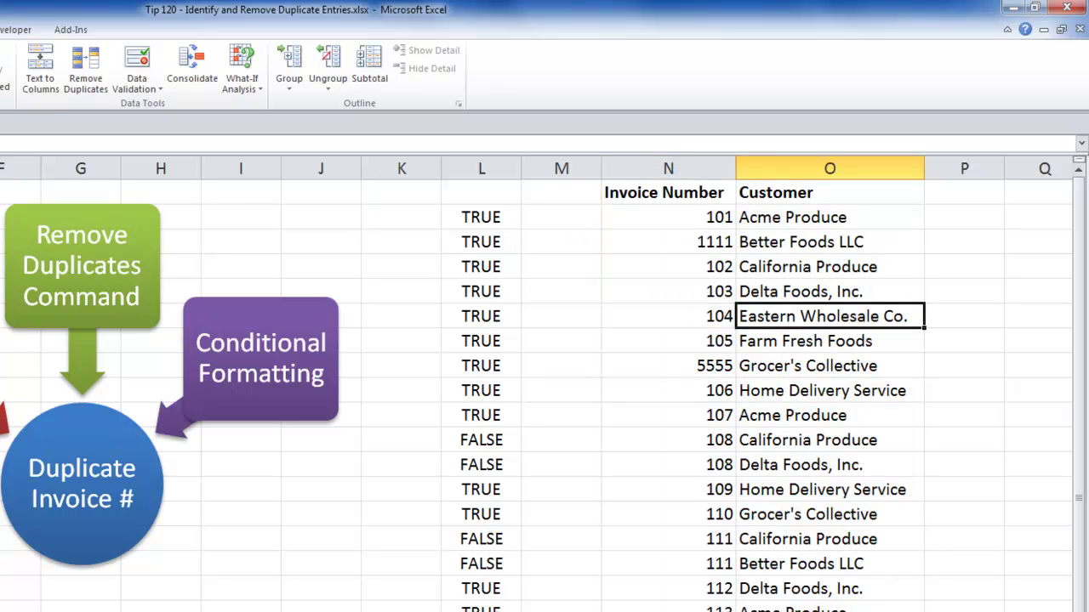
click(84, 84)
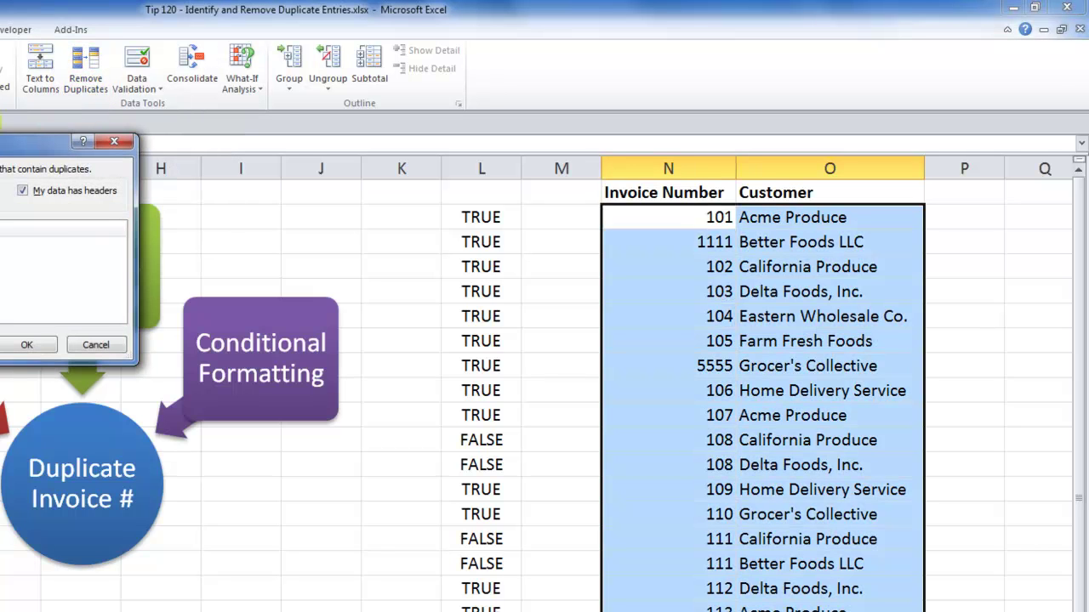
drag(4, 141, 657, 279)
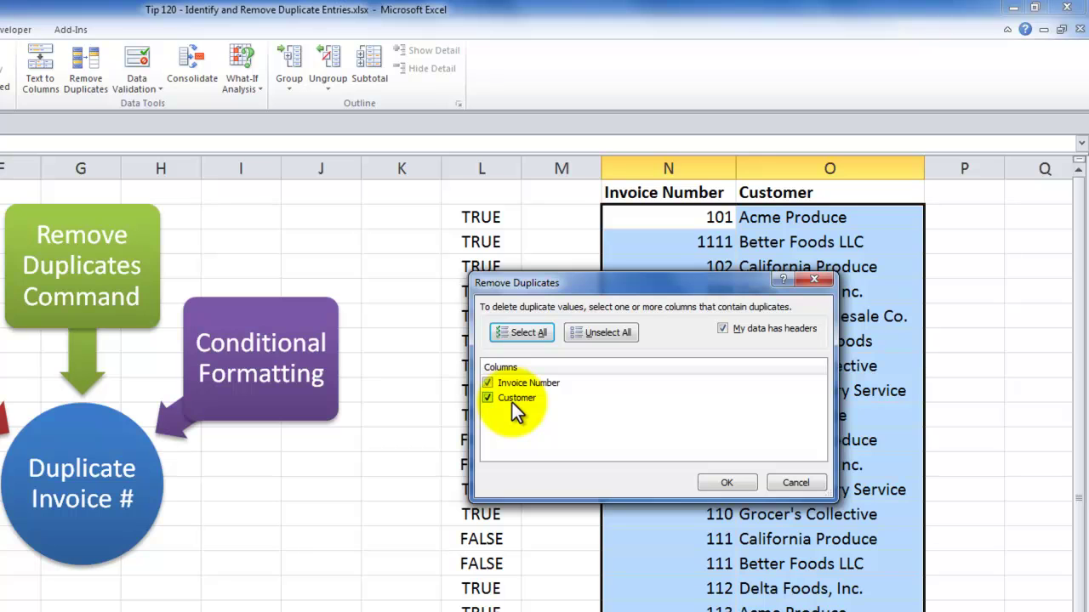
click(723, 484)
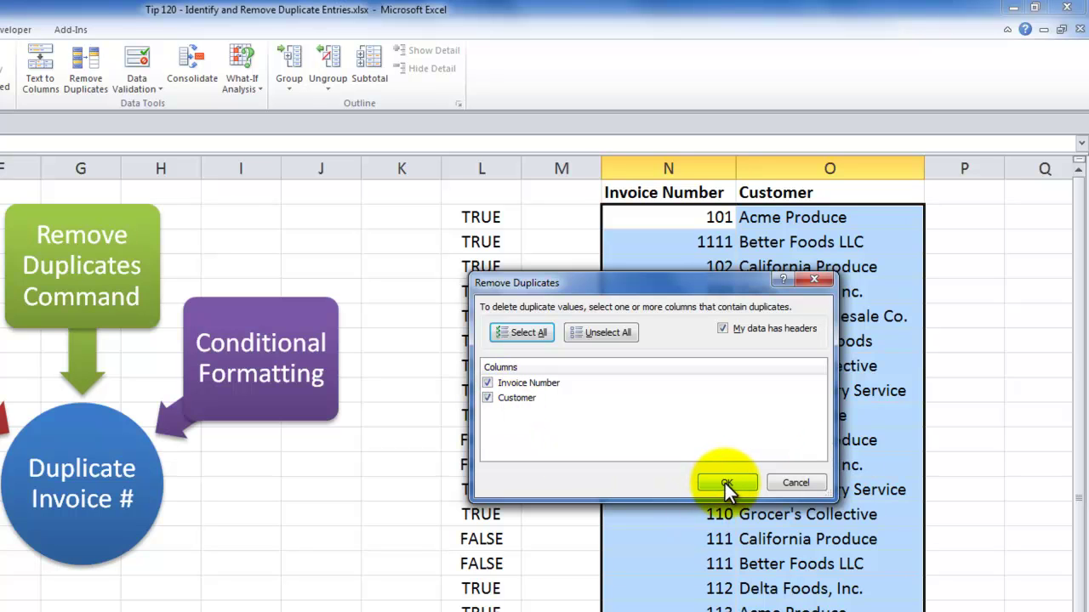
click(725, 483)
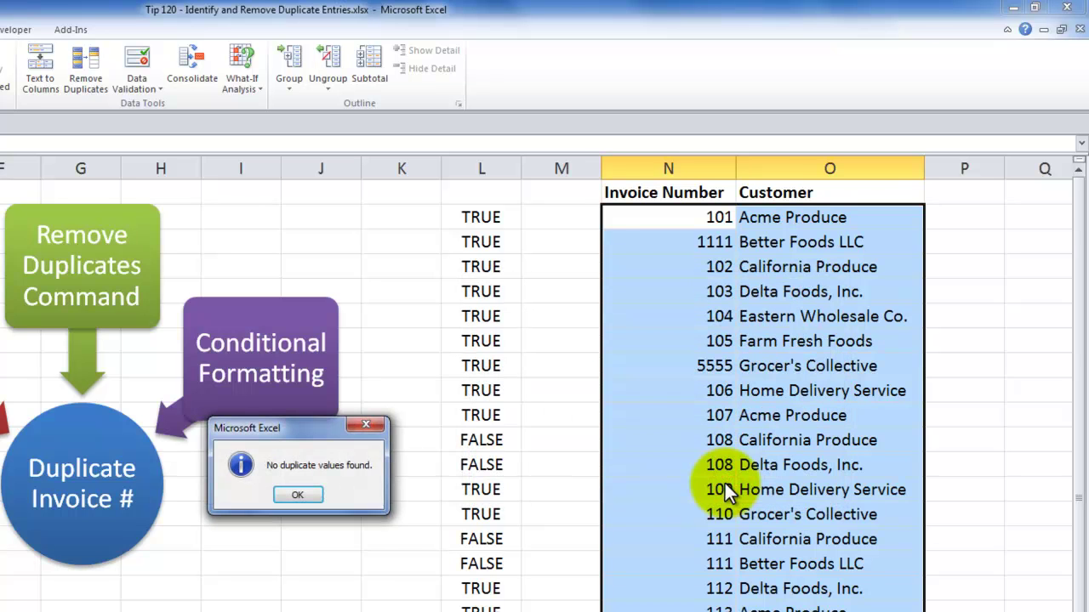
click(299, 493)
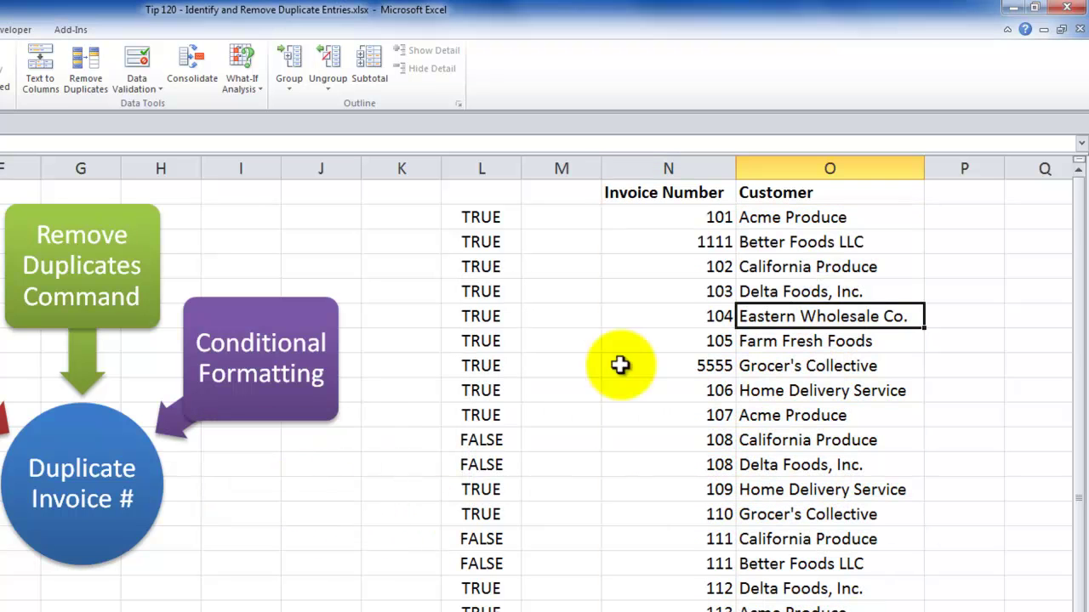
- Remove duplicates from the copied list by Invoice Number only, with Customer excluded, and undo the removal
click(768, 242)
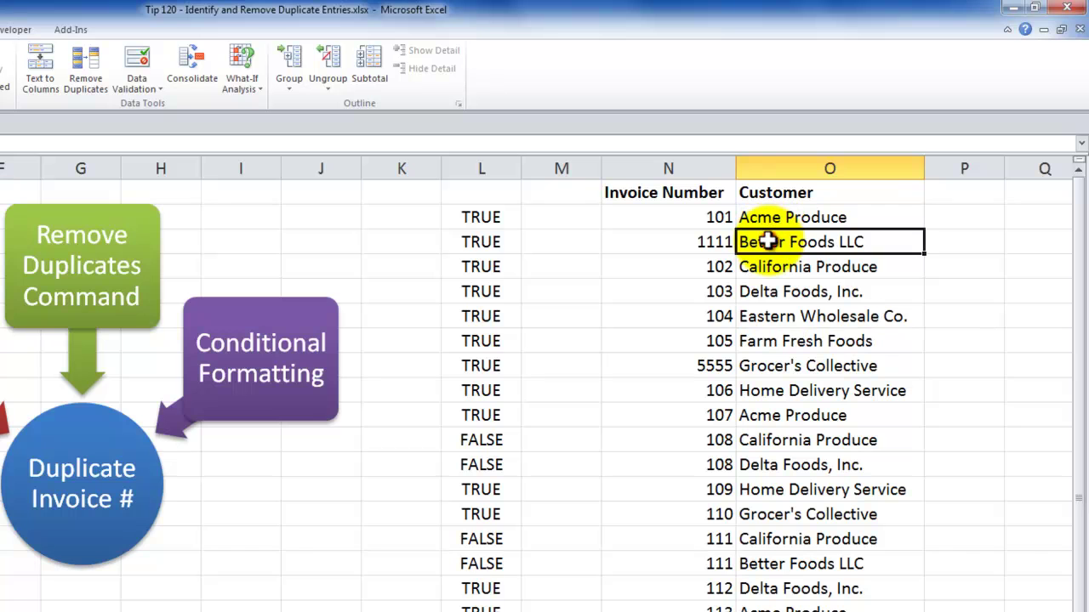
click(85, 83)
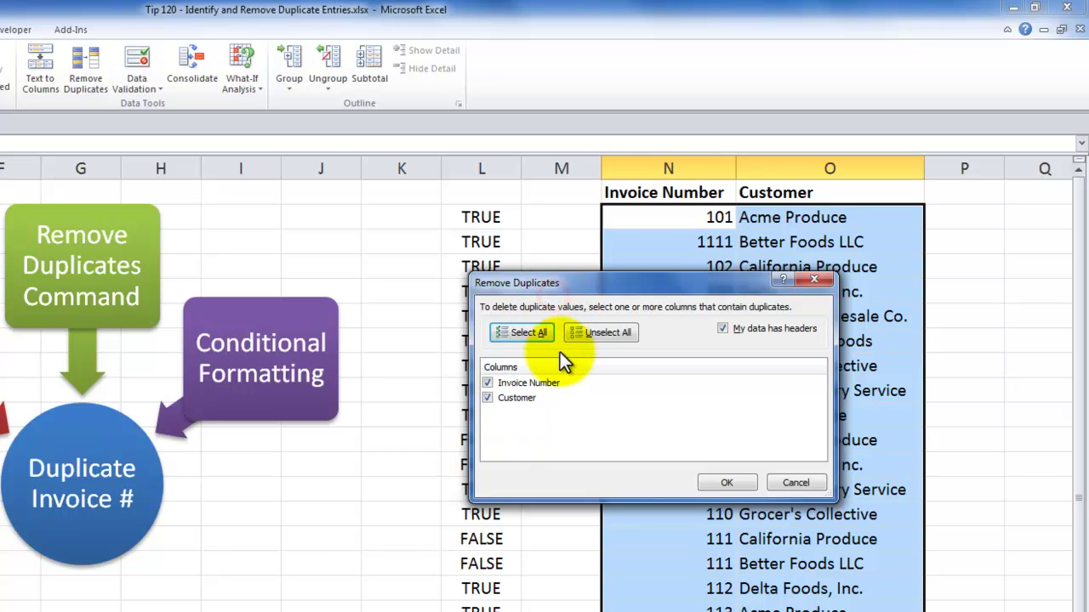
drag(599, 282, 619, 519)
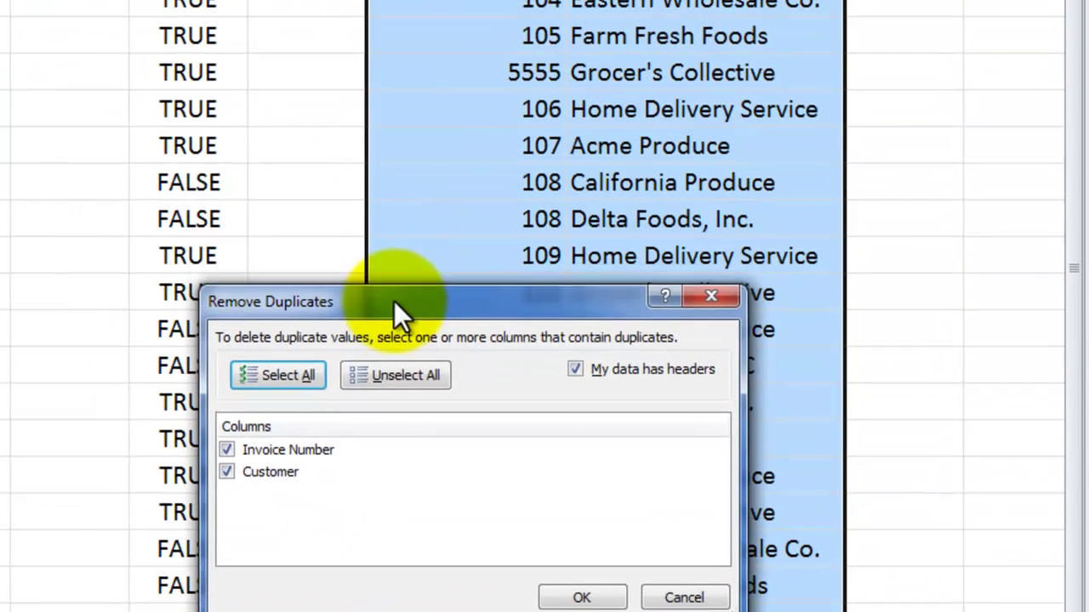
drag(394, 301, 394, 307)
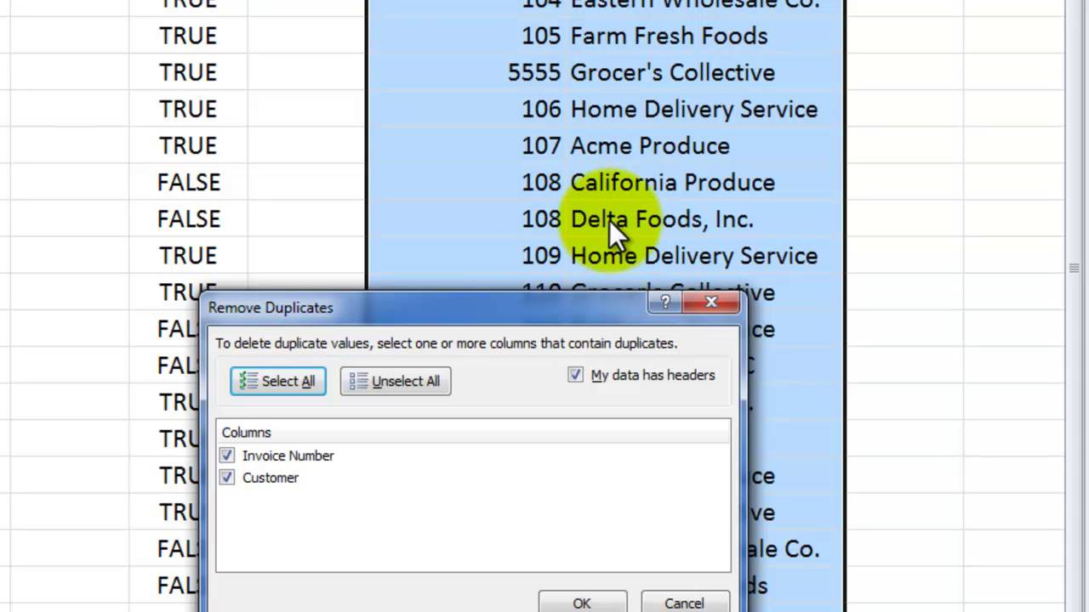
click(226, 478)
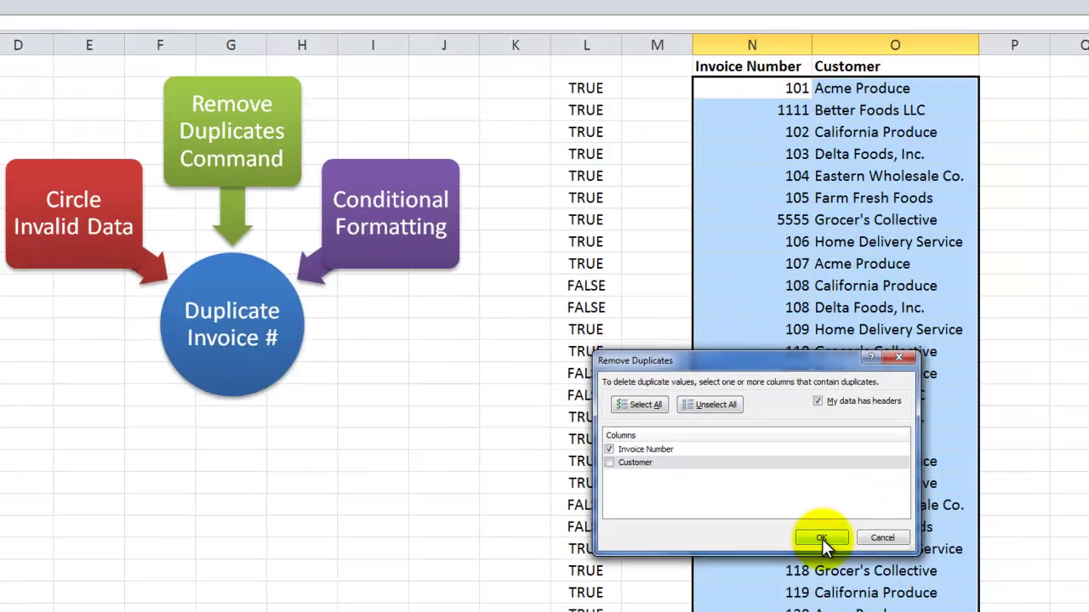
click(582, 603)
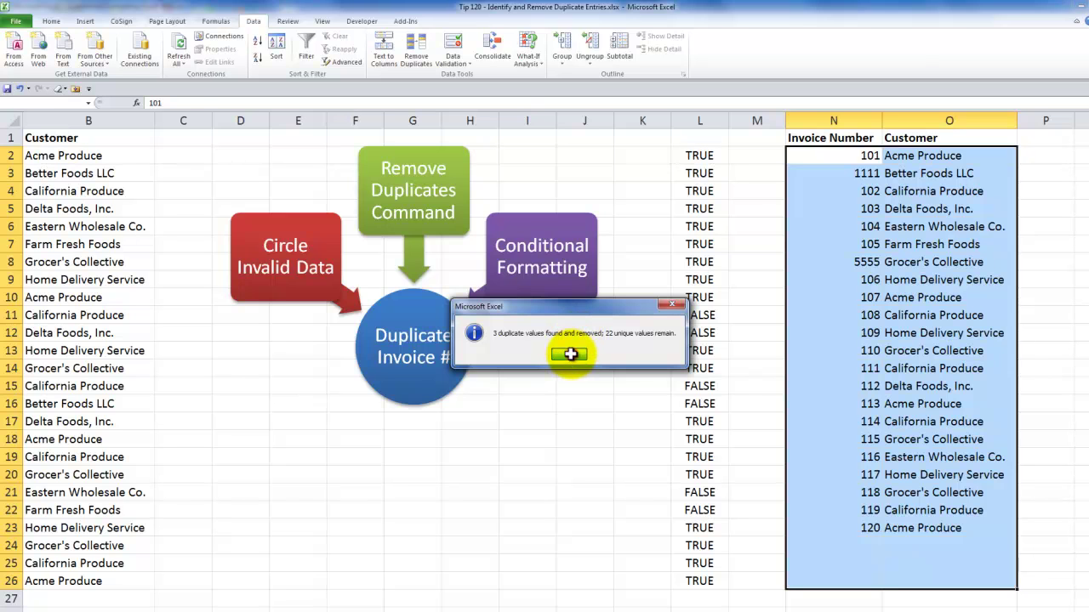
click(570, 354)
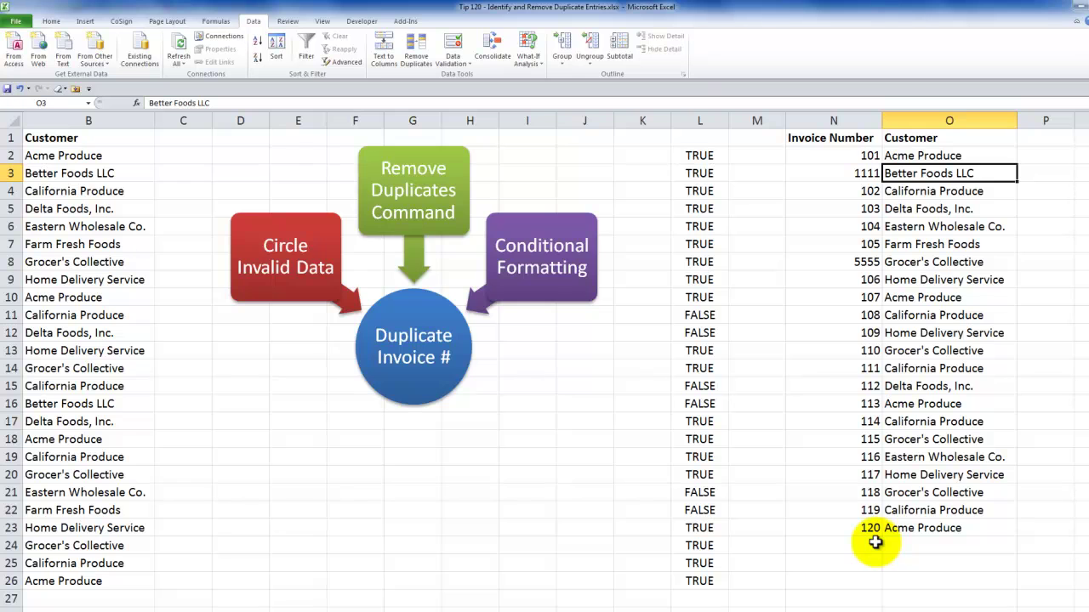
key(ctrl+z)
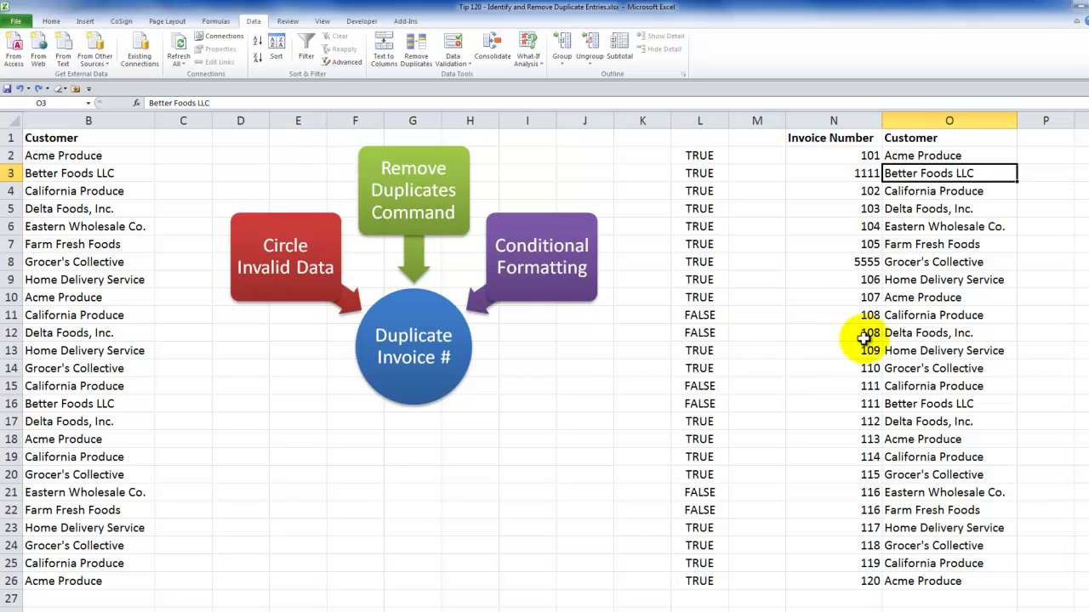
- Switch to the worksheet with the name and address records and examine the first record in row 2
click(165, 606)
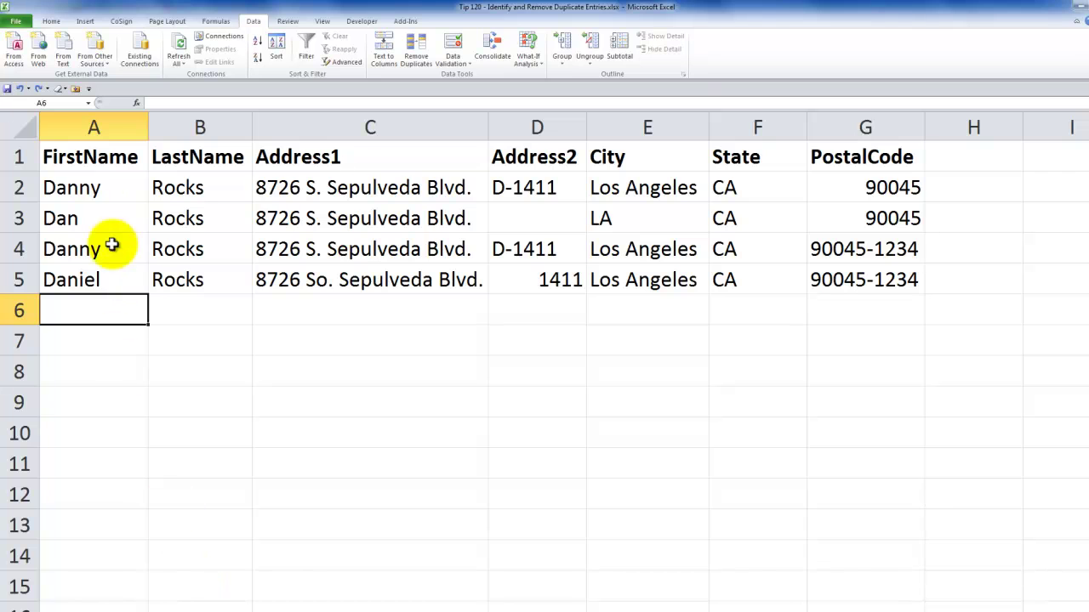
click(97, 185)
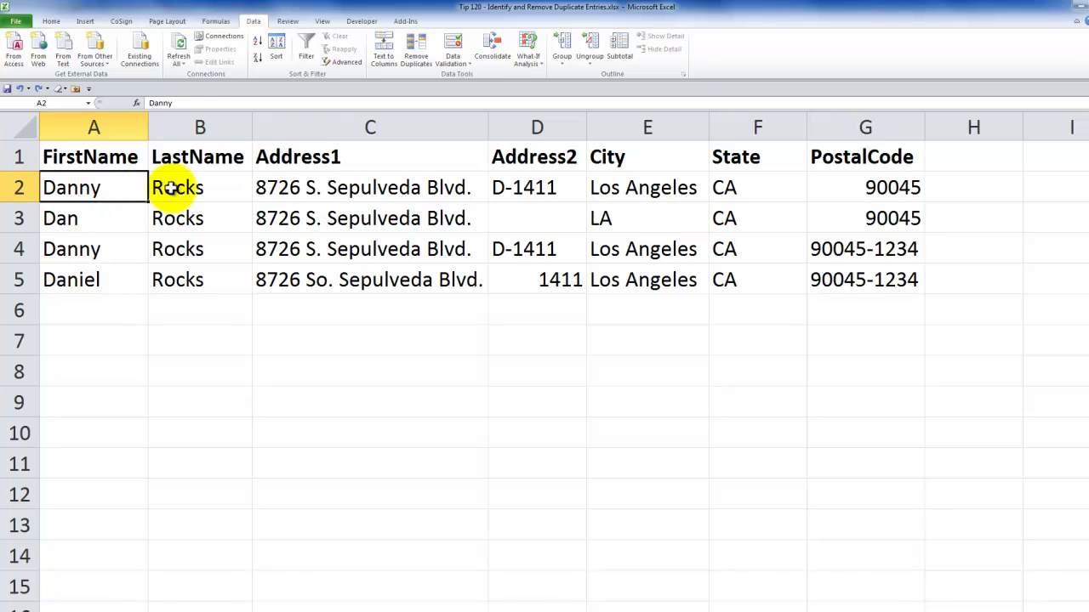
- Compare the Address1 and Address2 entries in rows 2 to 5, and copy the complete row 5 record into row 6
drag(328, 187, 336, 267)
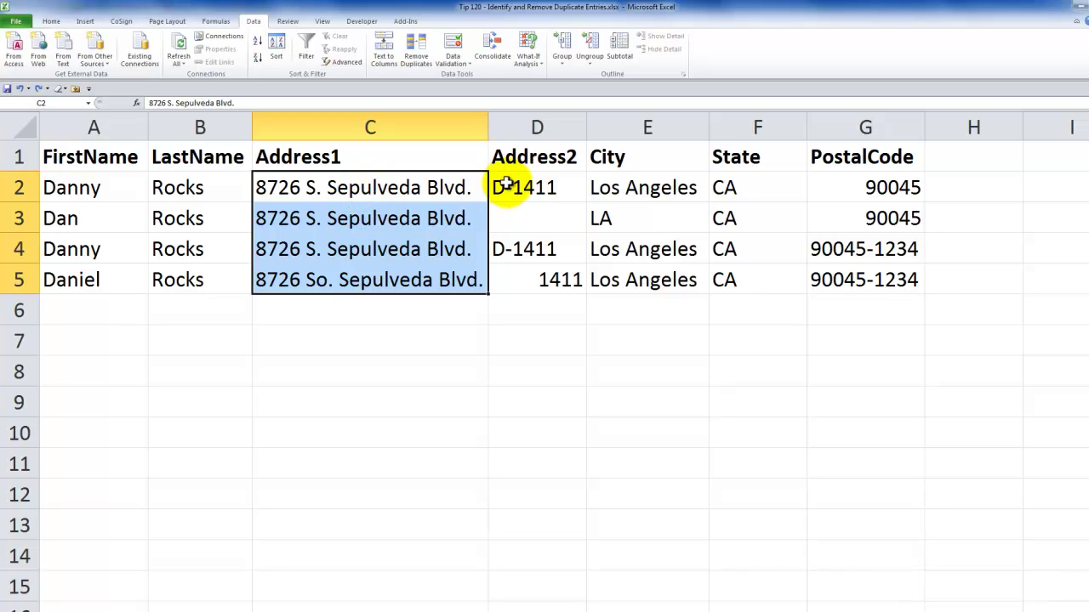
drag(464, 189, 527, 278)
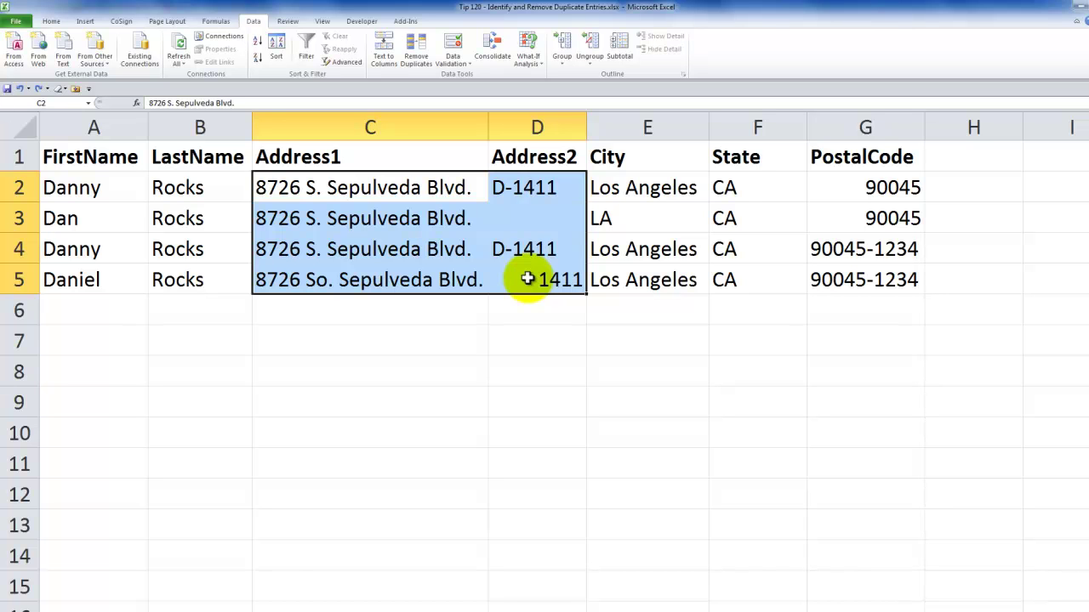
drag(111, 287, 812, 272)
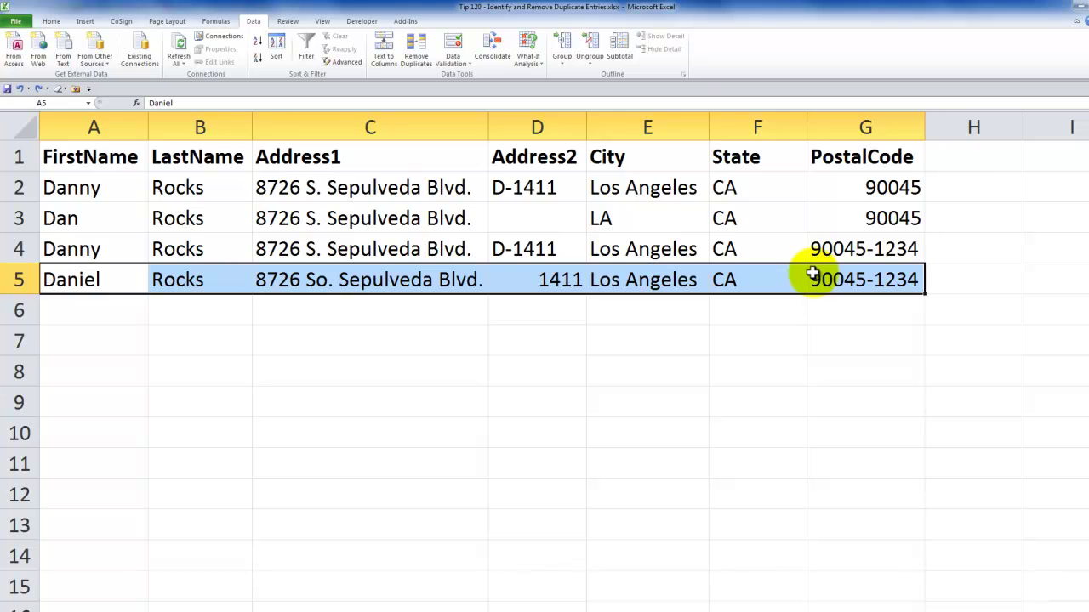
key(ctrl+c)
click(117, 313)
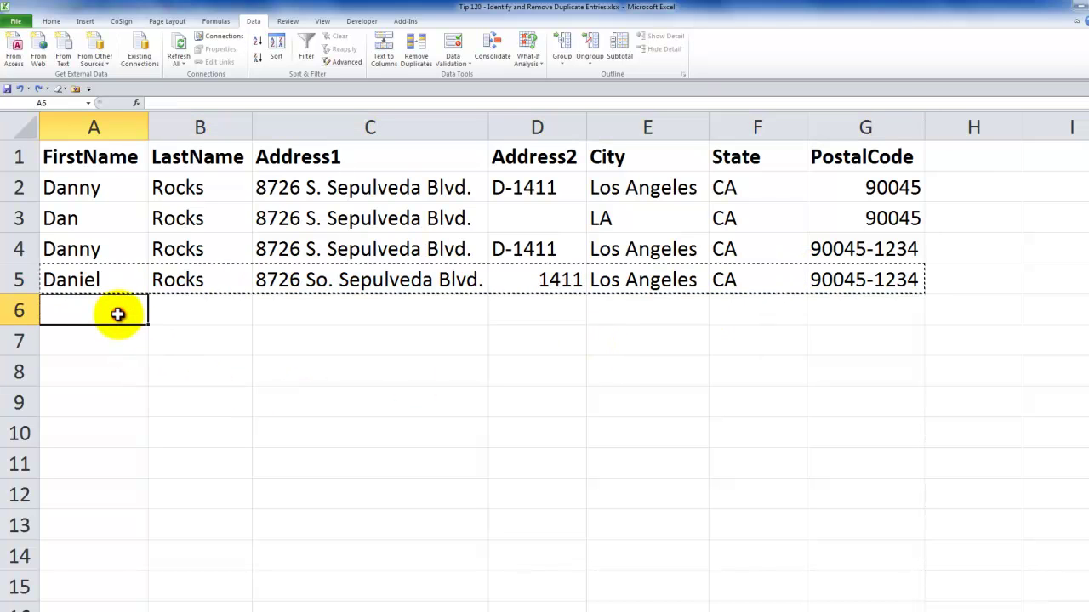
key(ctrl+v)
key(Escape)
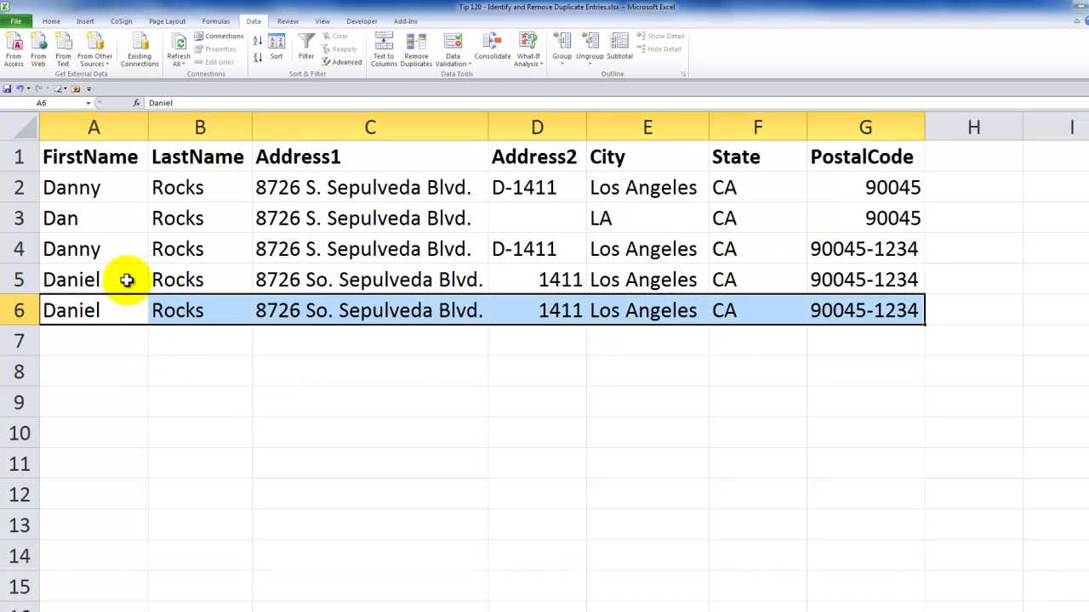
- Remove duplicate records from the address list, matching on all columns with the header row excluded
drag(126, 279, 122, 300)
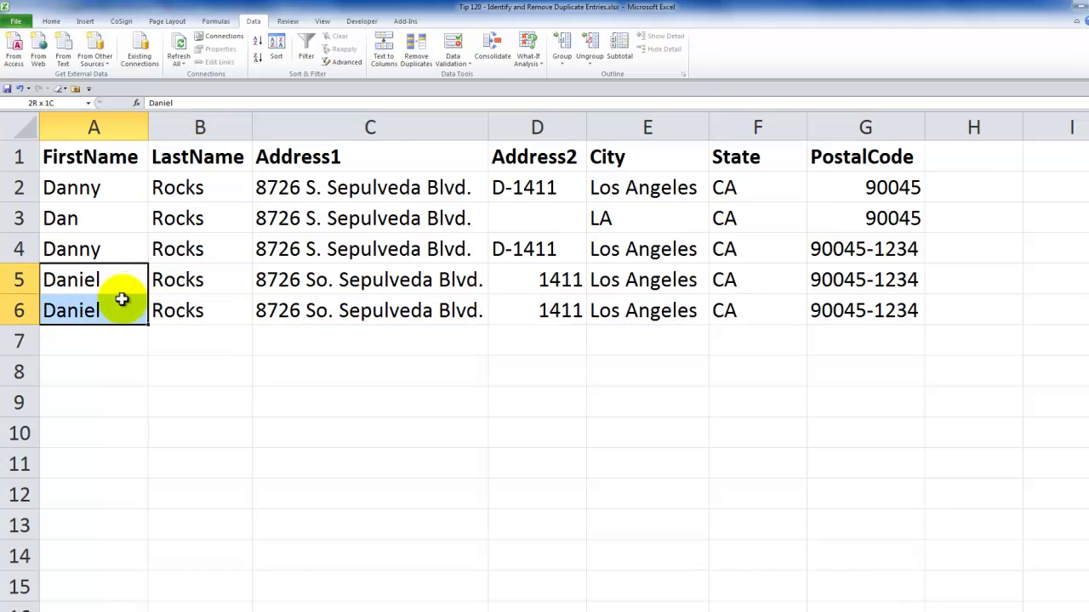
click(289, 313)
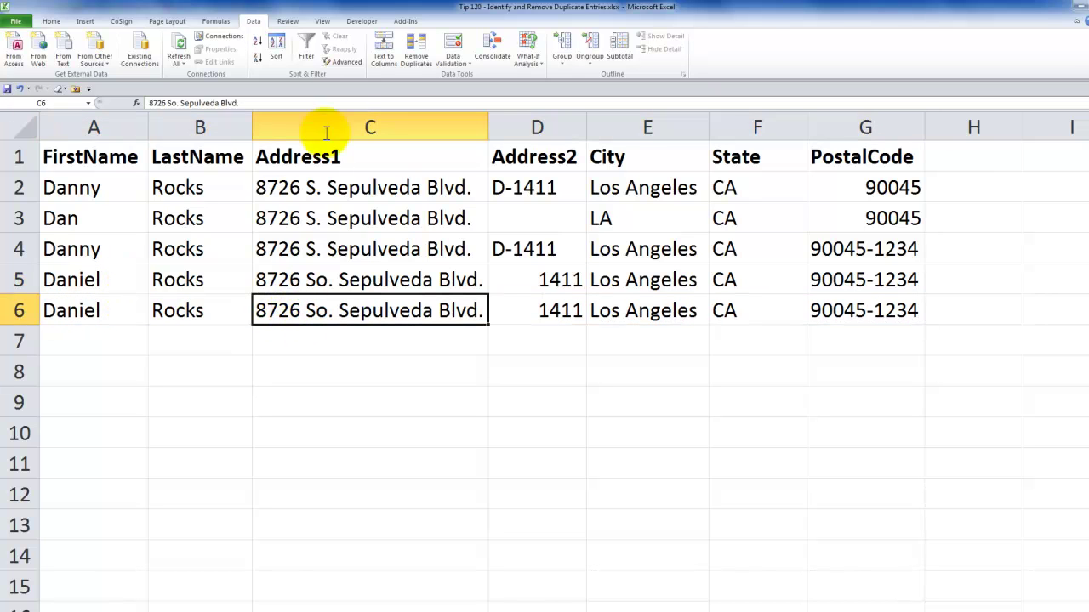
click(423, 55)
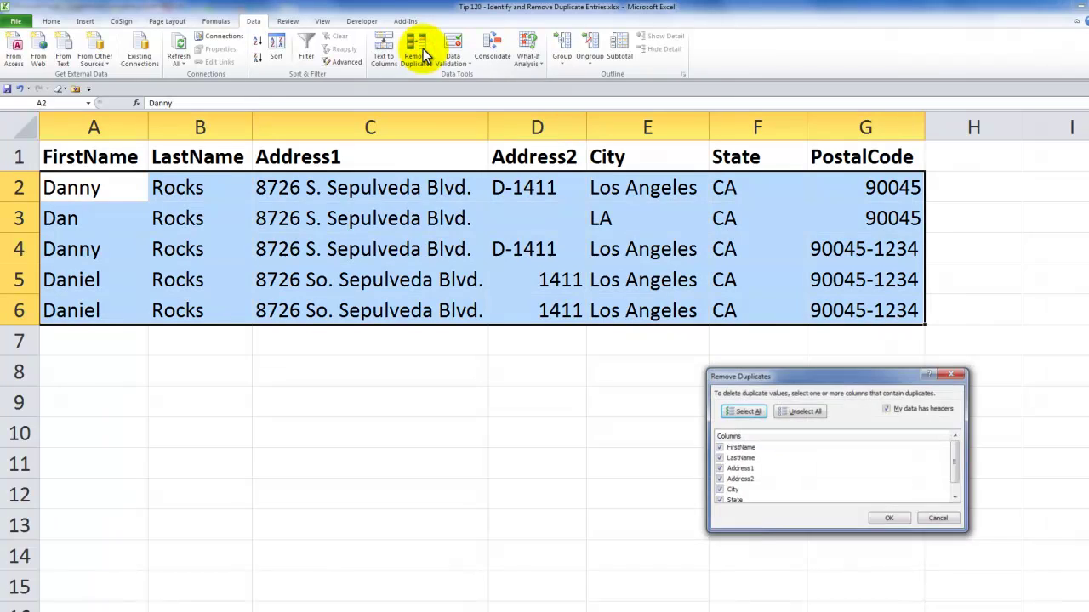
drag(755, 378, 389, 199)
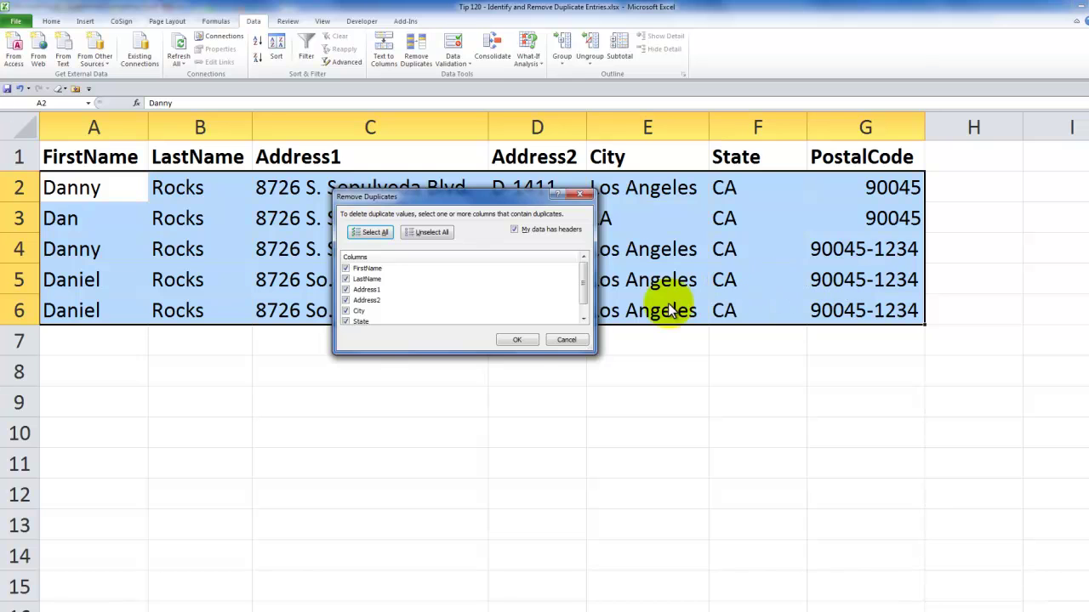
click(518, 339)
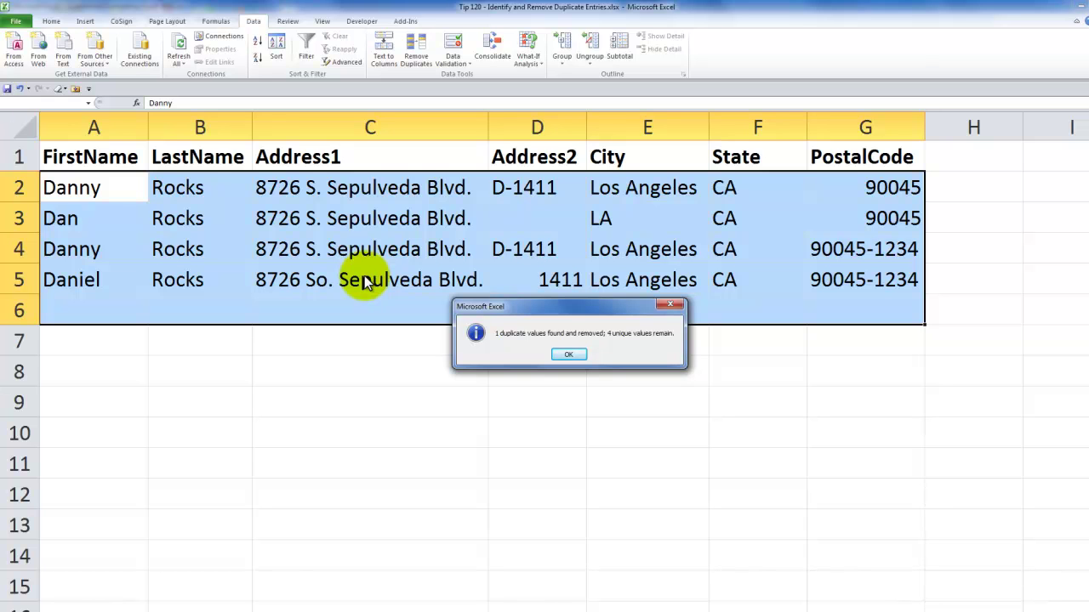
click(569, 354)
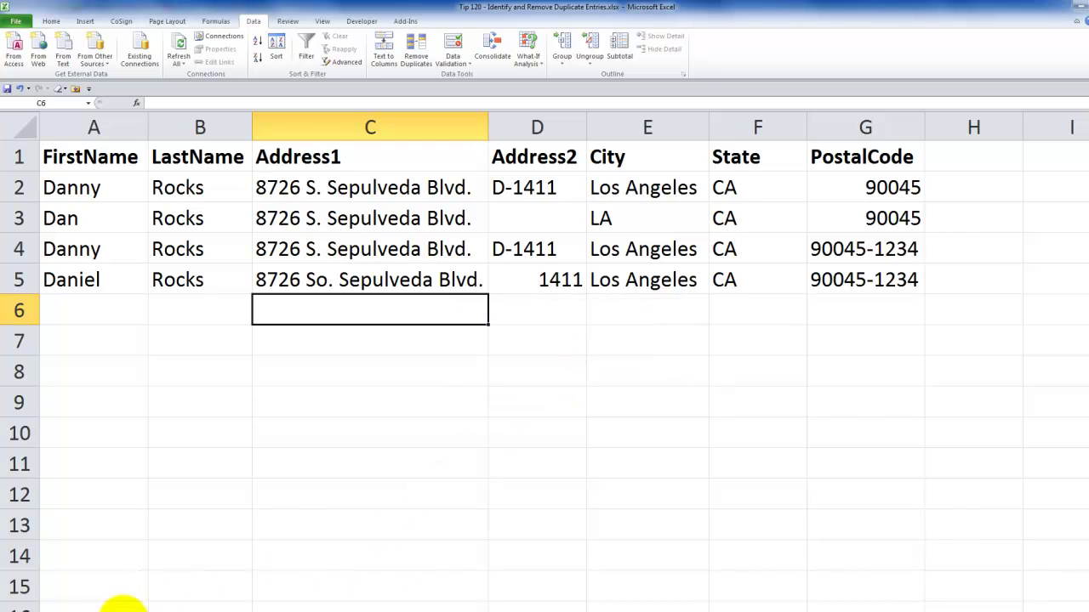
- Switch back to the invoice worksheet, circle its invalid data, and clear the validation circles
click(127, 606)
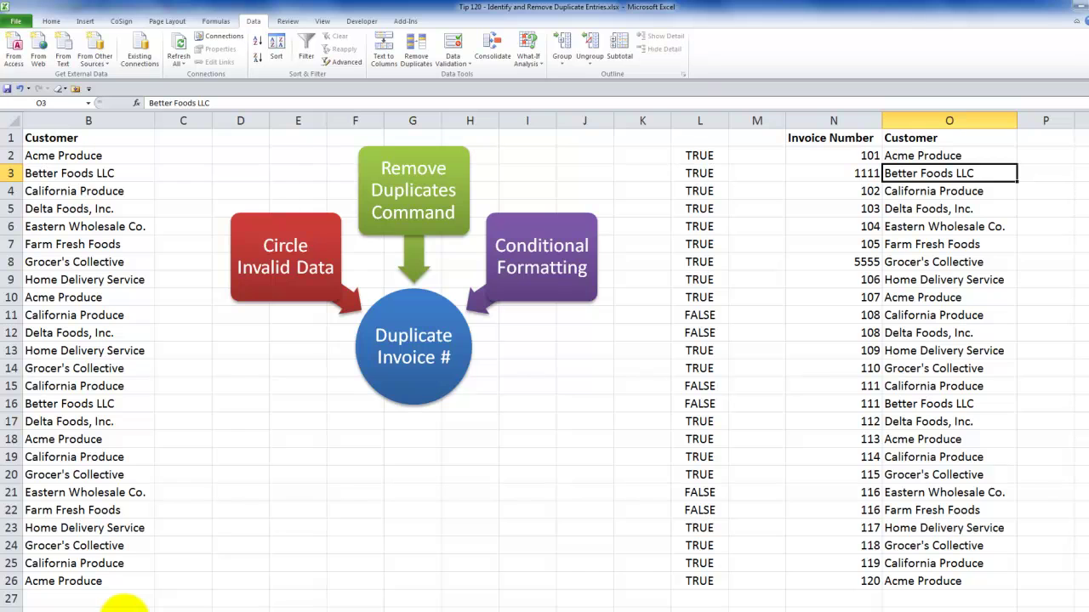
click(86, 243)
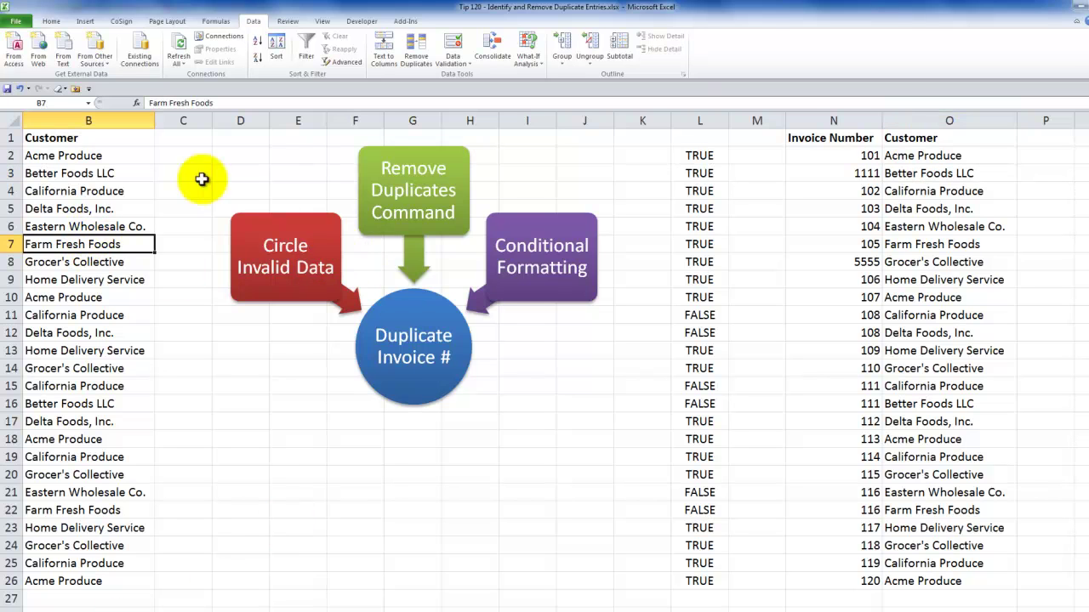
click(454, 59)
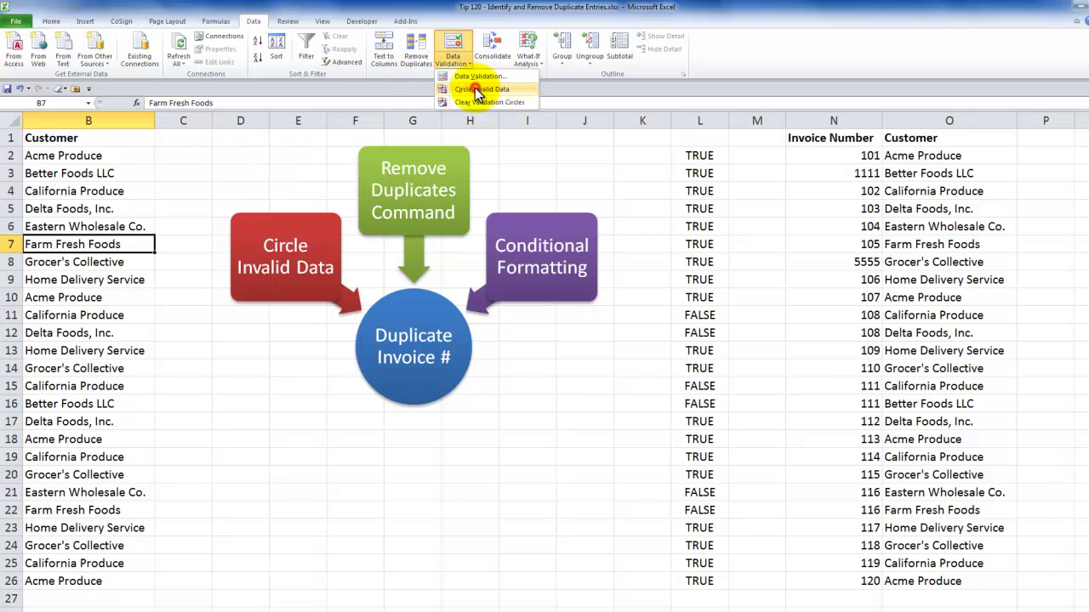
click(475, 88)
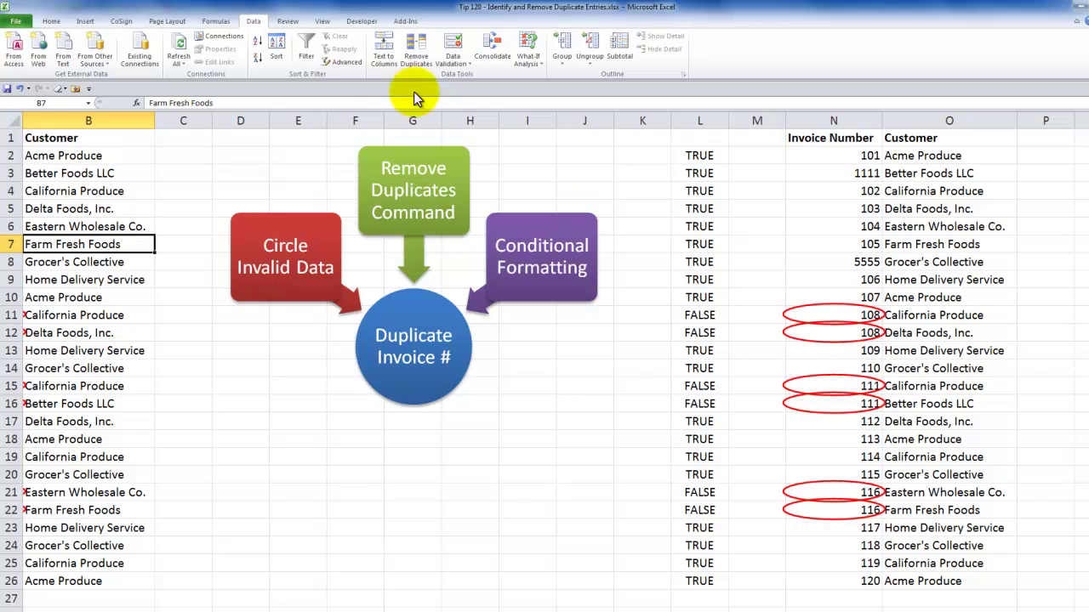
click(469, 68)
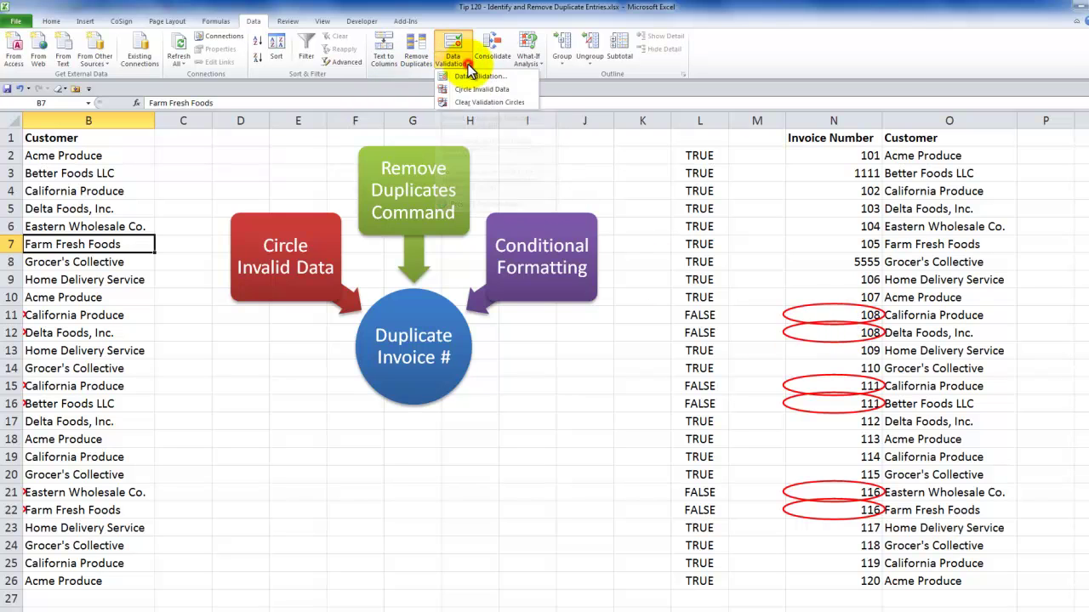
click(475, 101)
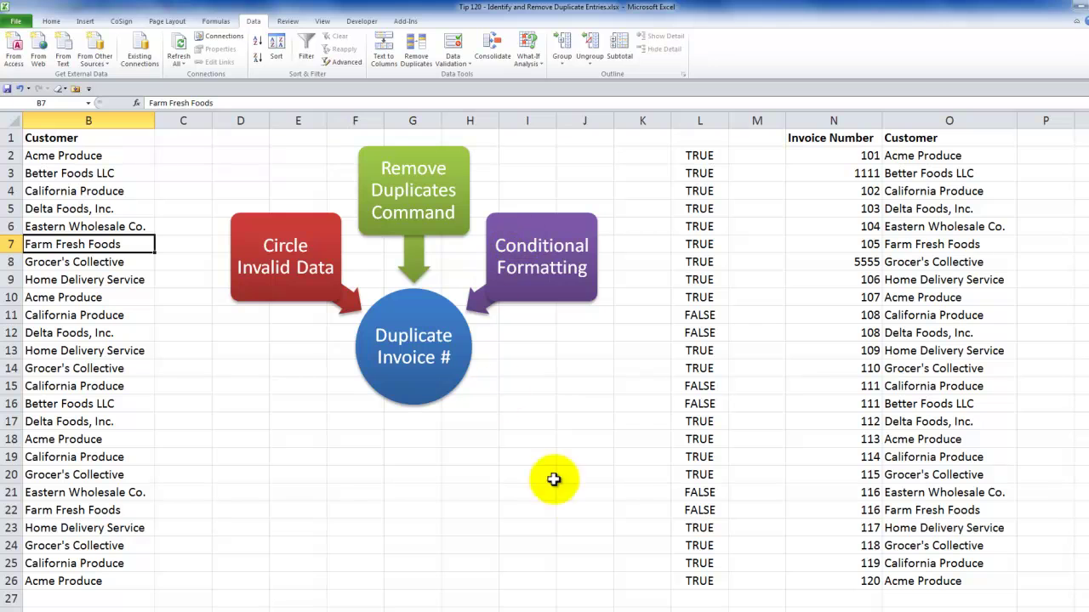
- Highlight duplicate invoice numbers in A2:A26 with conditional formatting, using Green Fill with Dark Green Text
drag(763, 605, 689, 606)
drag(149, 155, 163, 563)
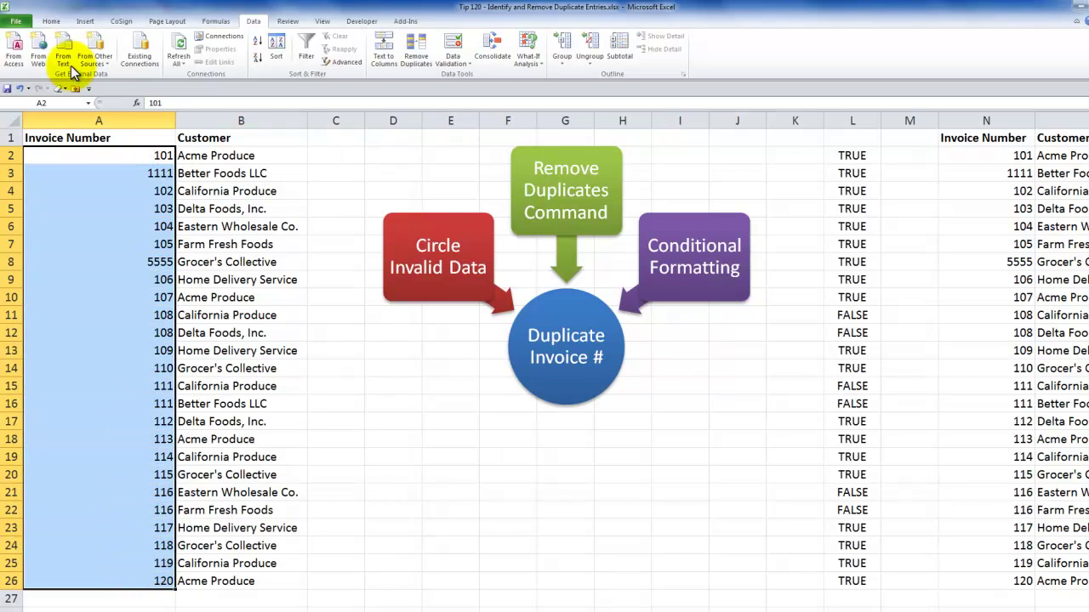
click(51, 21)
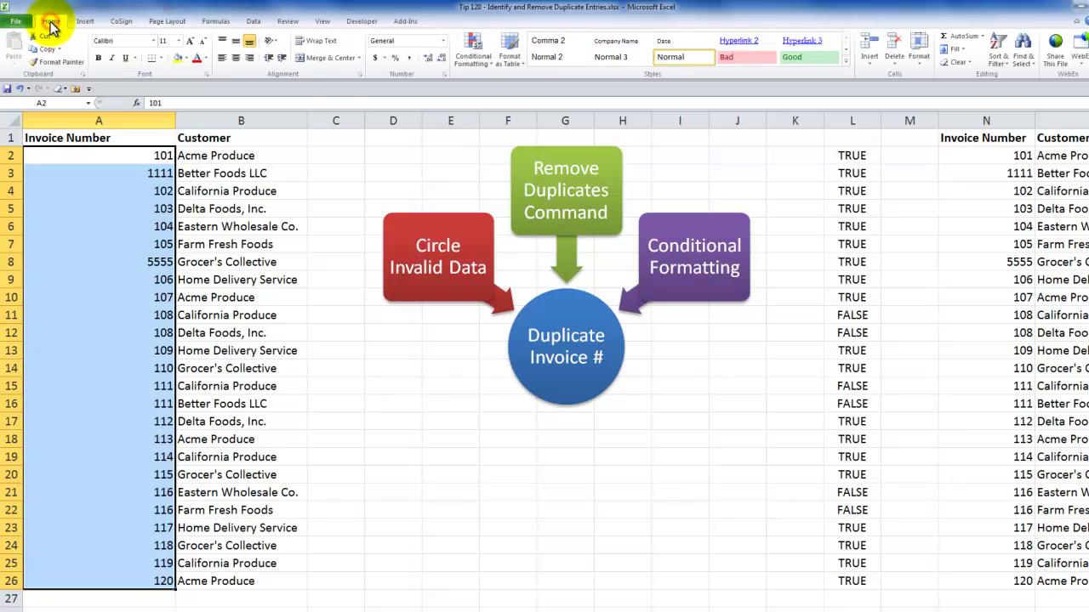
click(472, 51)
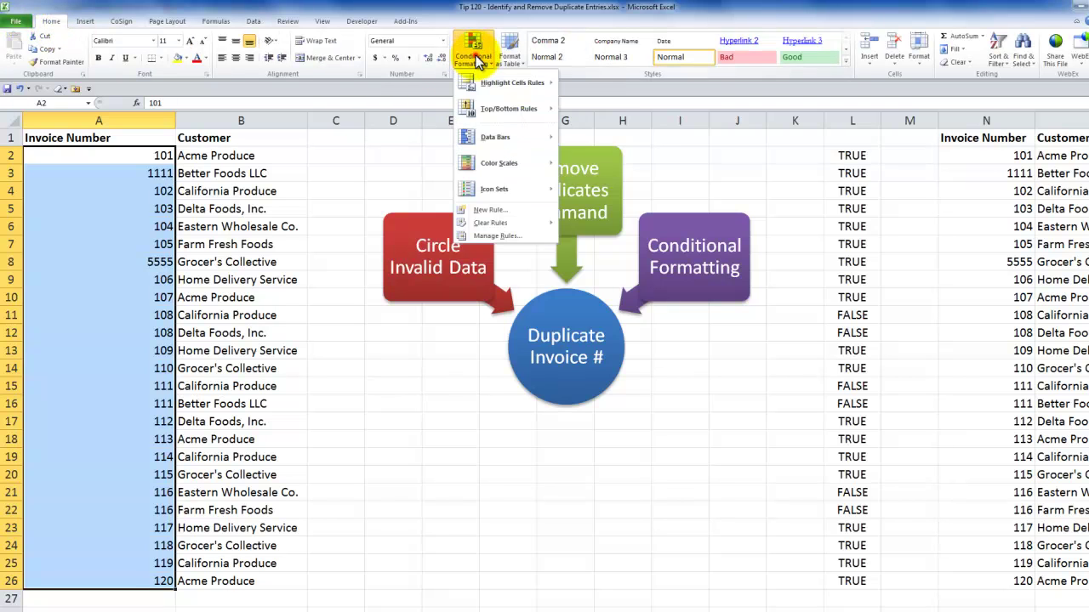
mouse_move(486, 85)
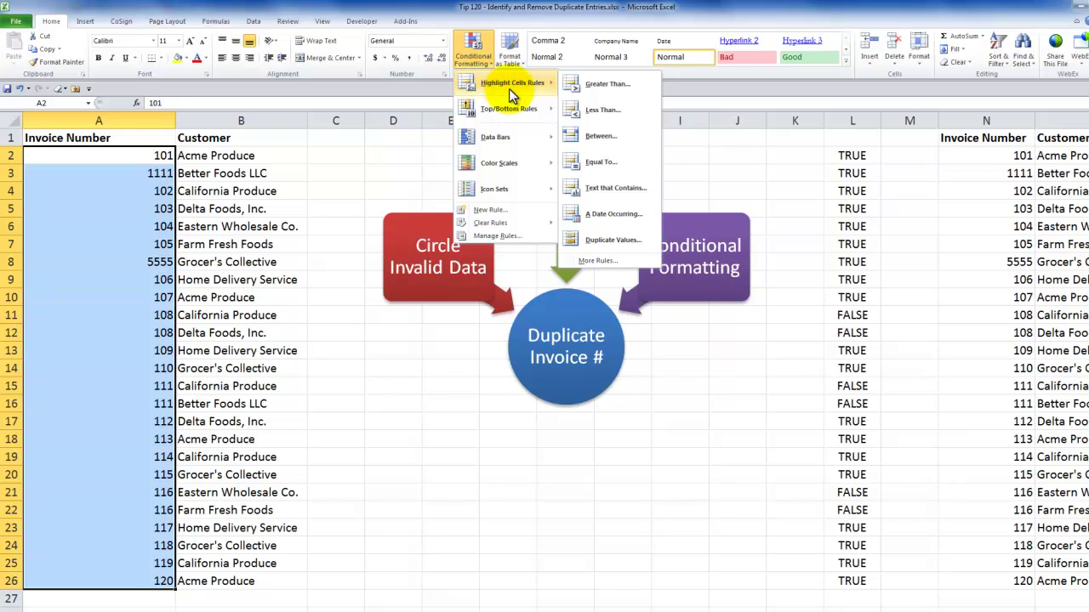
click(593, 243)
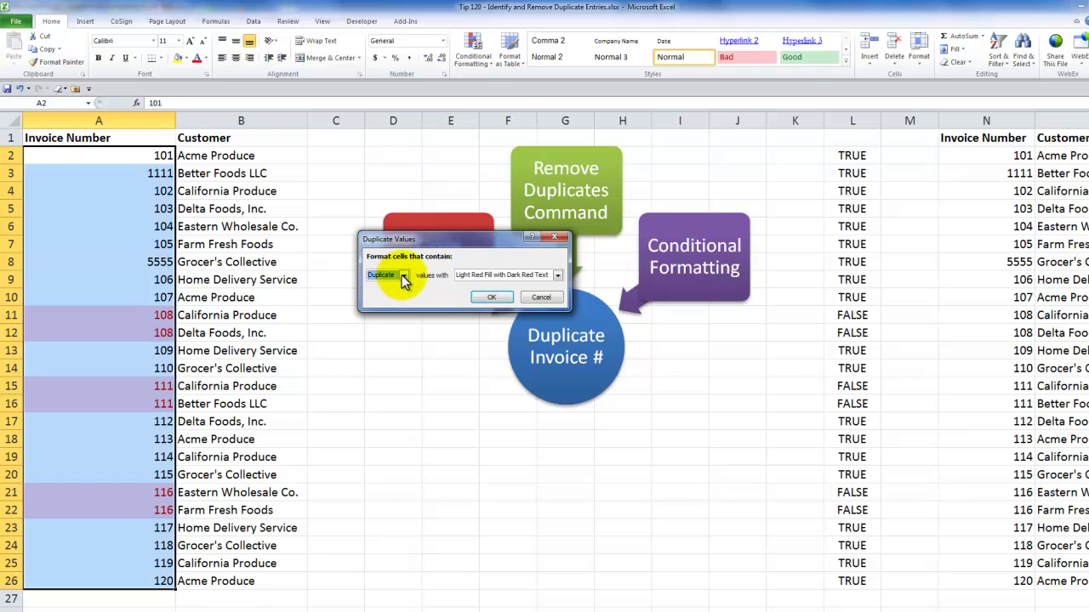
click(403, 277)
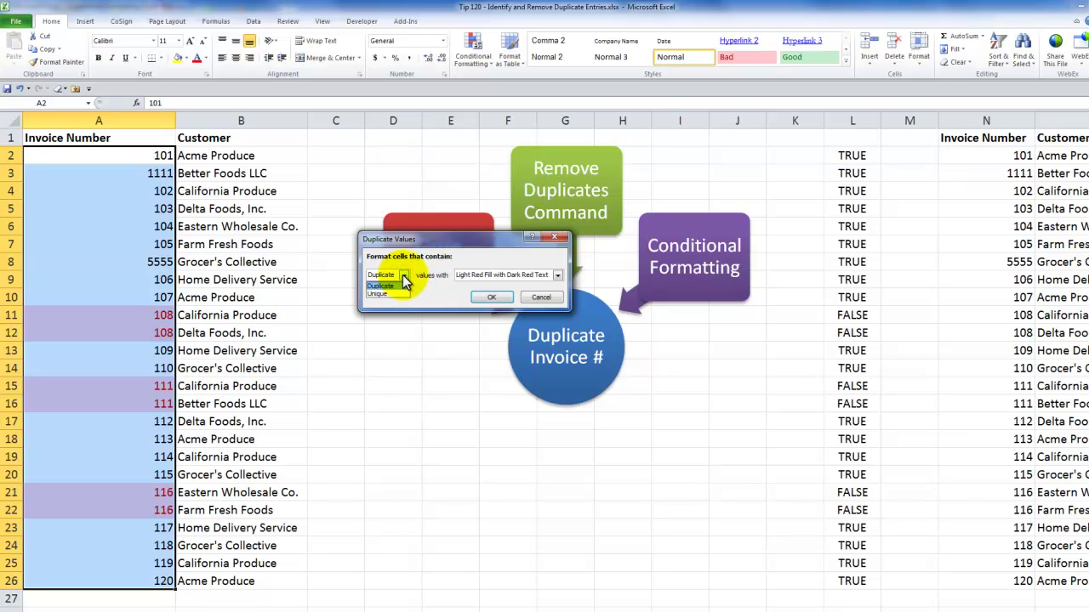
click(398, 286)
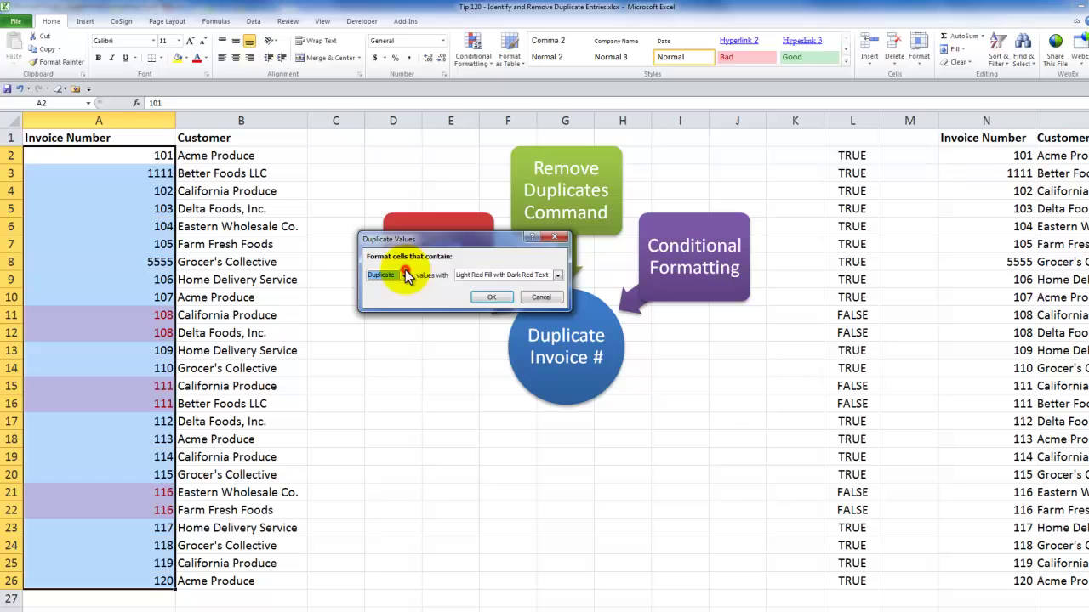
click(557, 276)
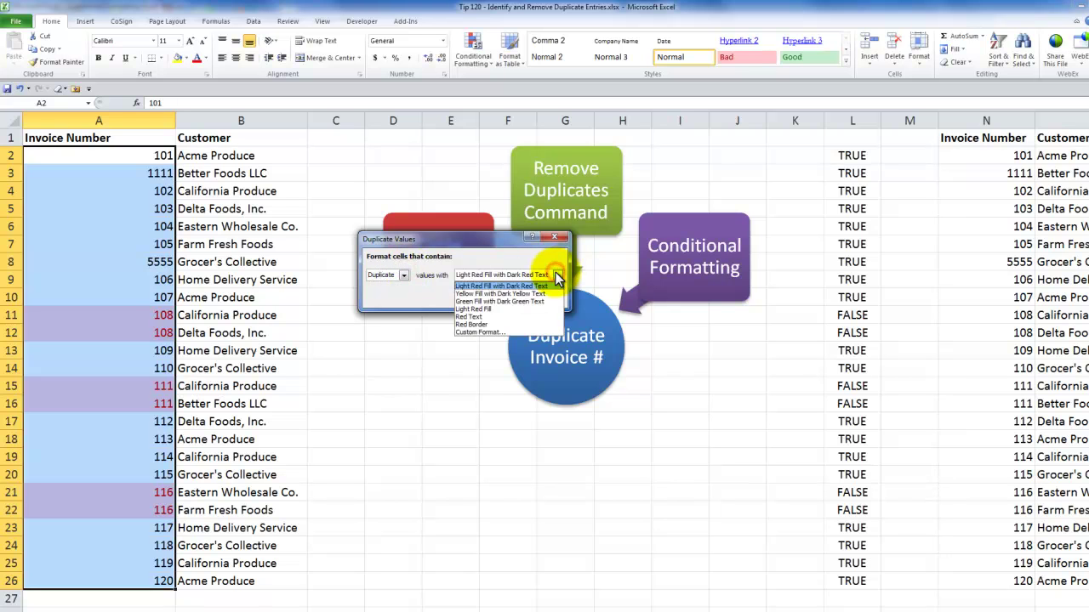
click(516, 301)
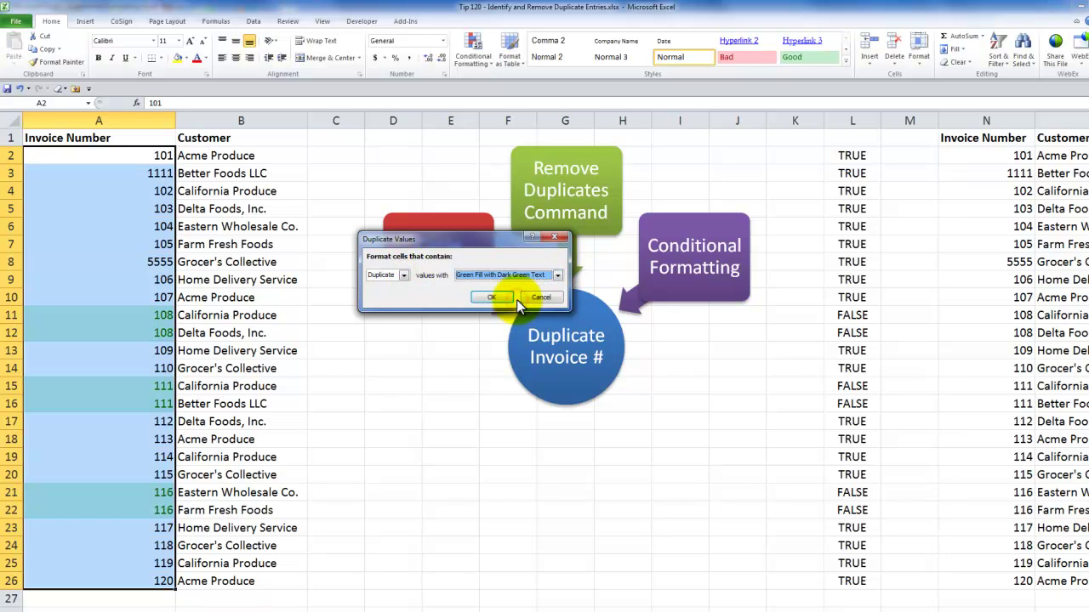
click(493, 296)
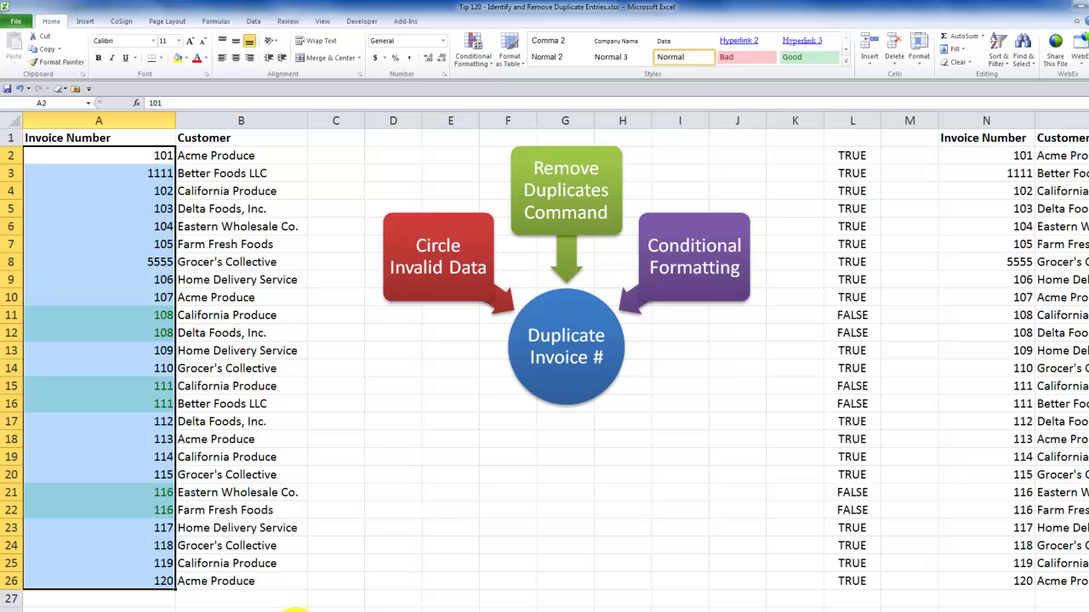
- Switch to the Tip 120 - Open and Close.xlsx workbook, view its online store worksheet, and return to the lesson title worksheet
mouse_move(295, 608)
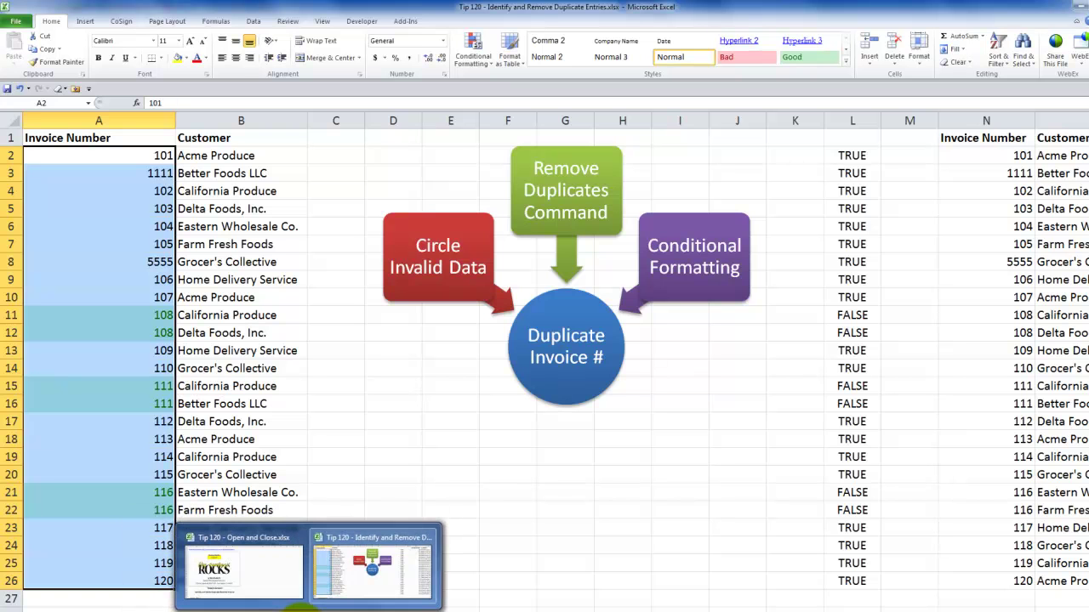
click(260, 566)
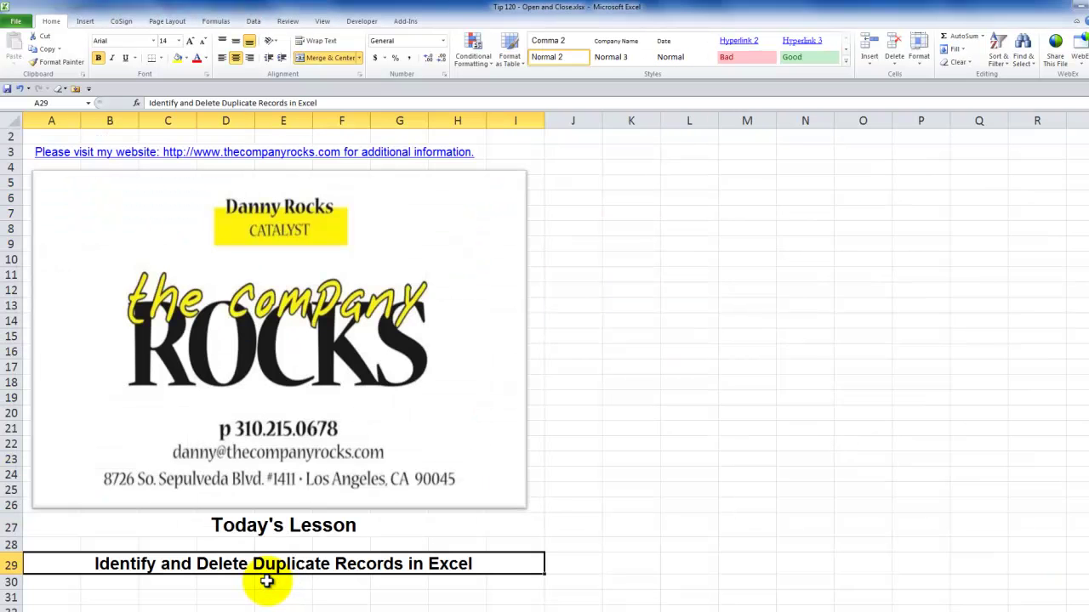
click(109, 605)
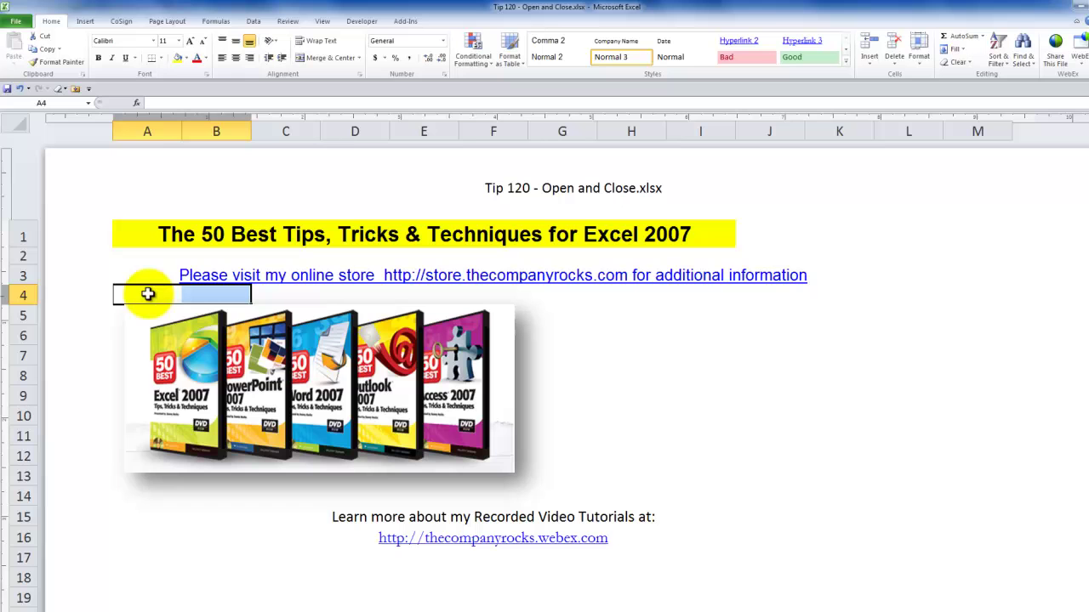
click(64, 605)
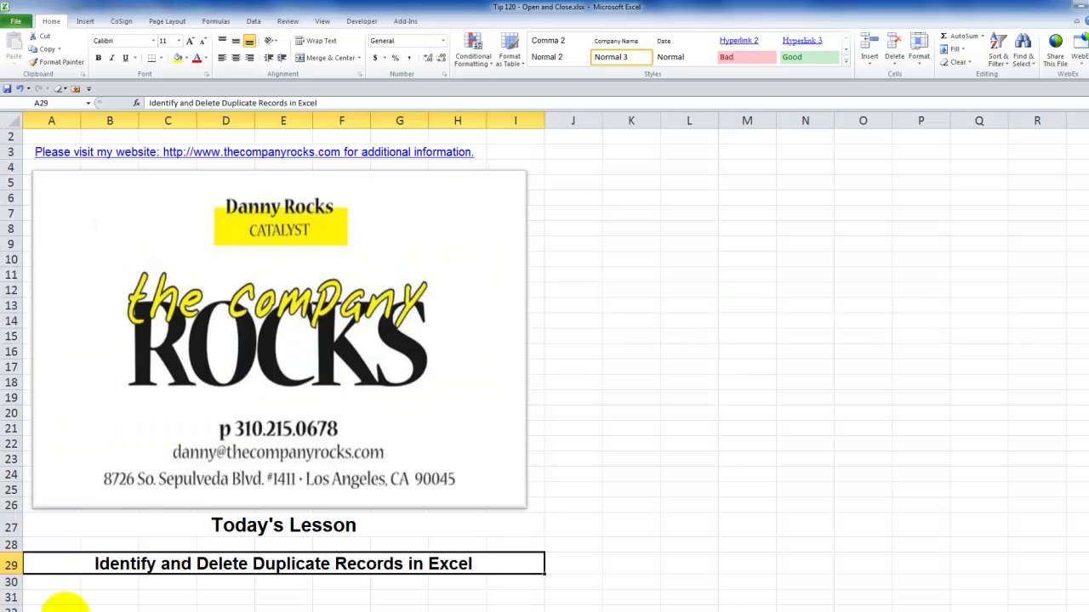